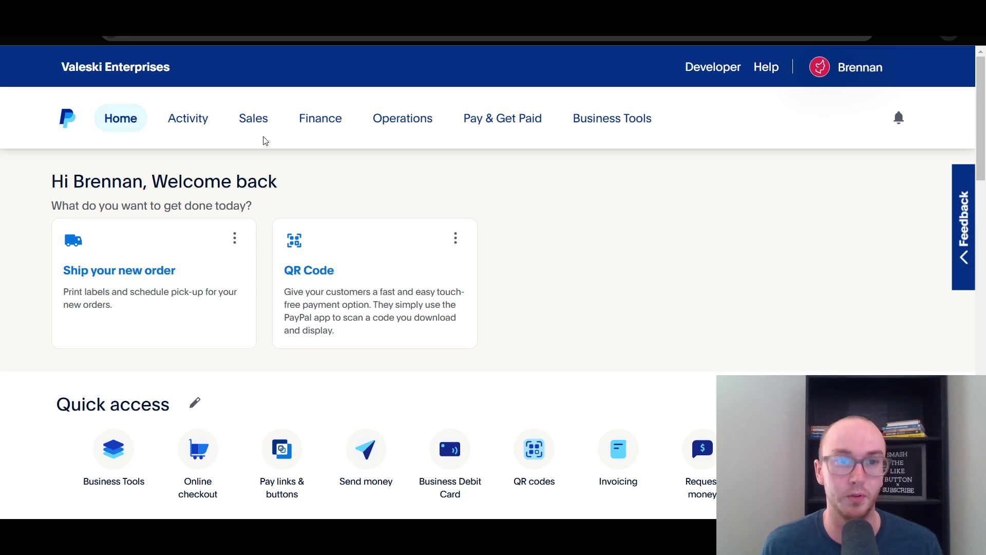
Step: Open the subscriptions sales channel, go through its introduction and start creating a subscription plan
left_click(250, 127)
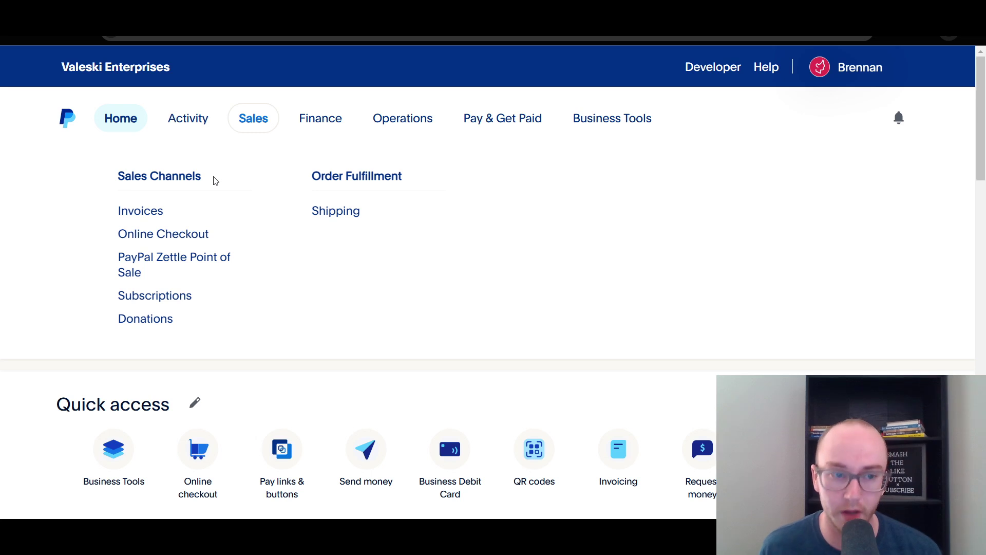
left_click(164, 296)
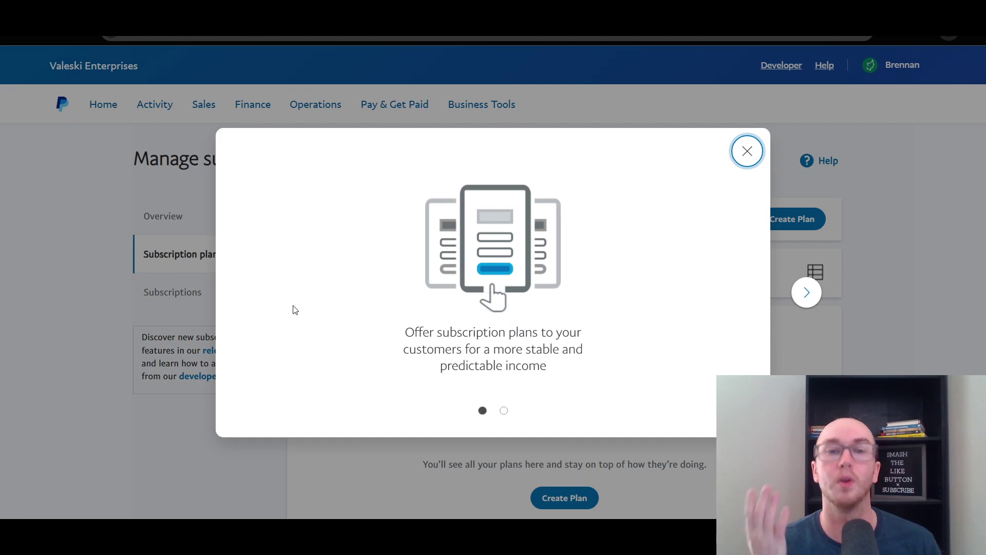
left_click(807, 303)
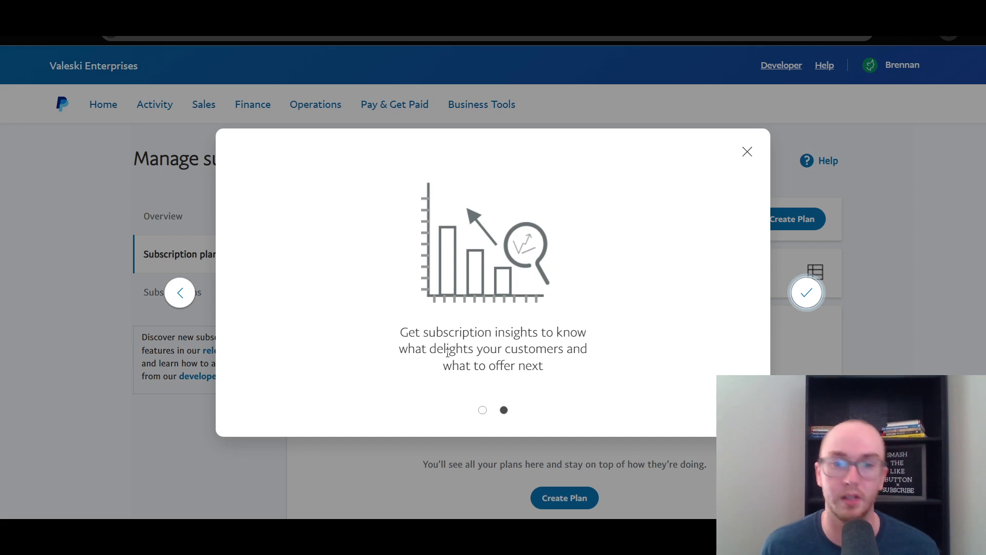
left_click(809, 293)
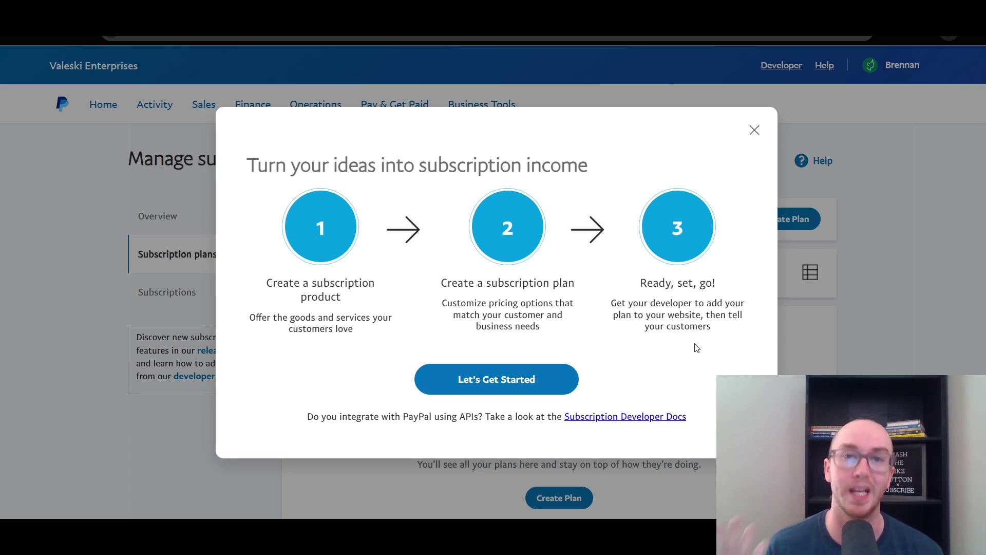
left_click(496, 384)
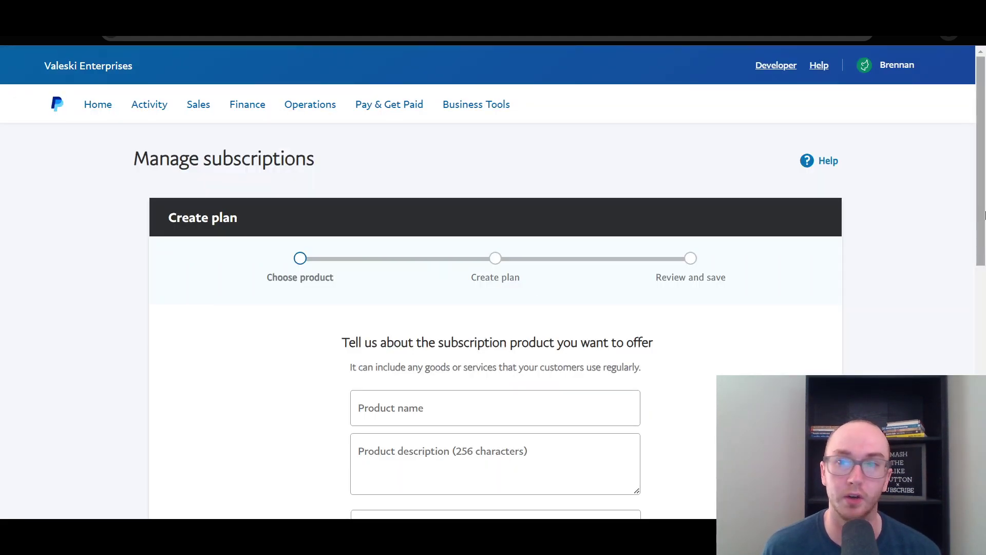
Step: Enter "gym membership" as the subscription product's name
mouse_move(982, 210)
left_mouse_down()
mouse_move(984, 245)
mouse_move(984, 169)
mouse_move(984, 225)
mouse_move(985, 216)
left_mouse_up()
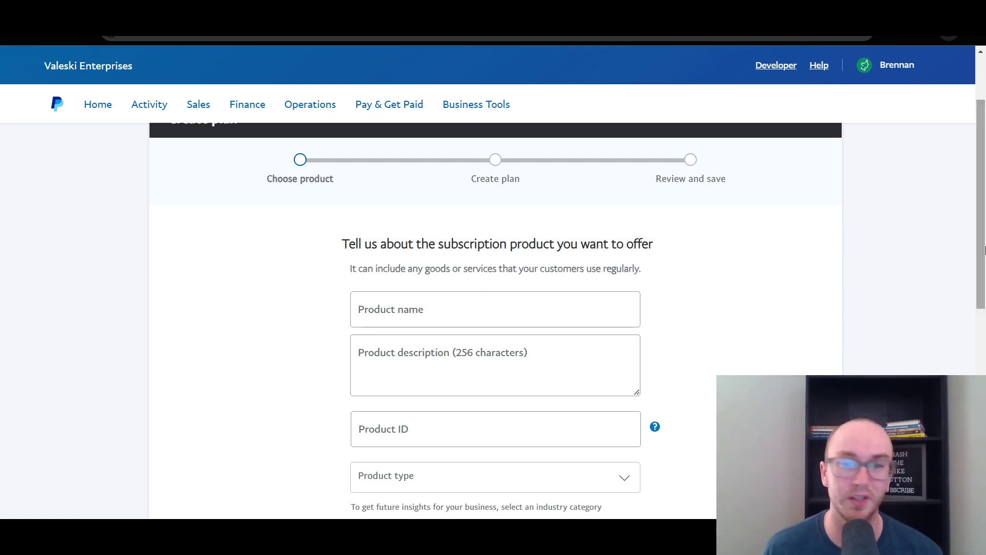
left_click_drag(978, 249, 978, 302)
left_click_drag(979, 267, 883, 266)
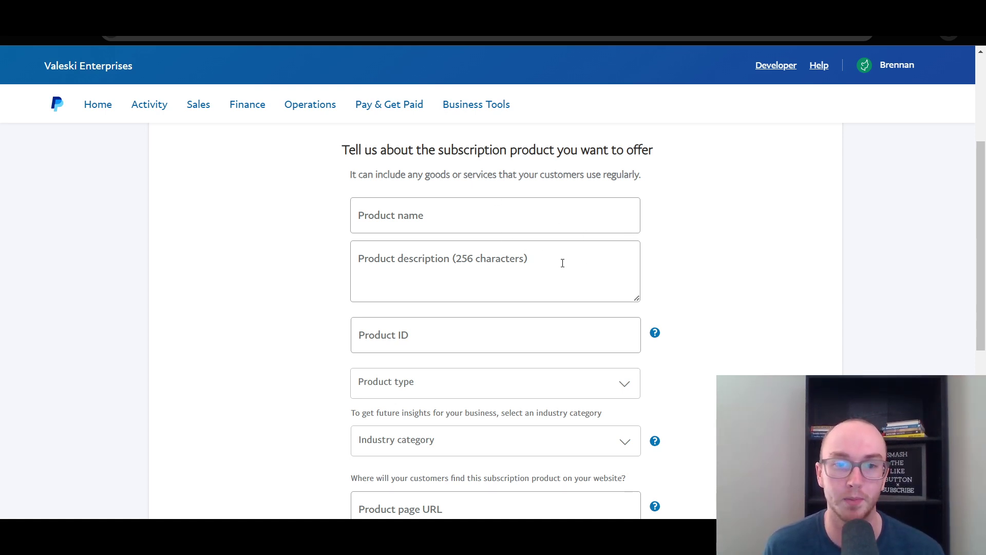
left_click(608, 215)
type("gym")
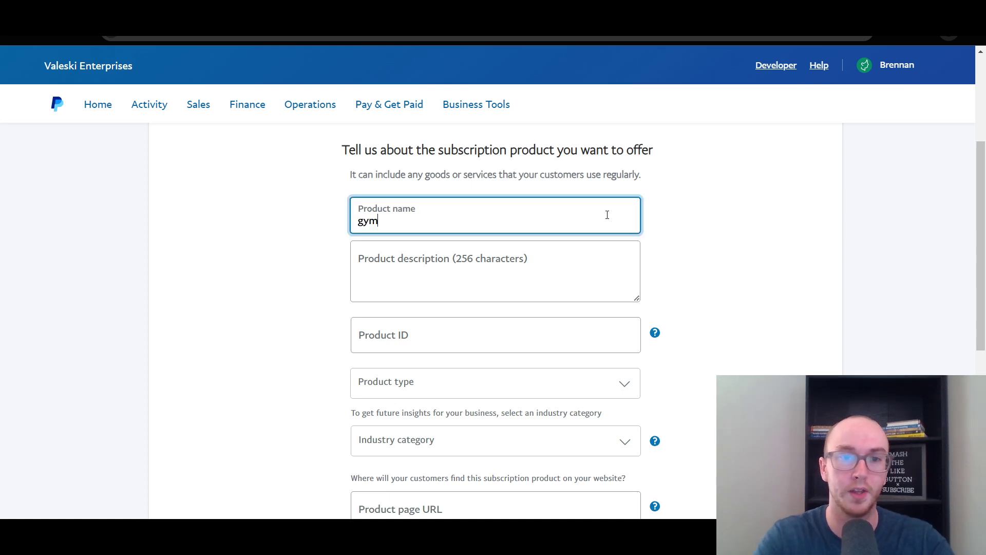
type(" member")
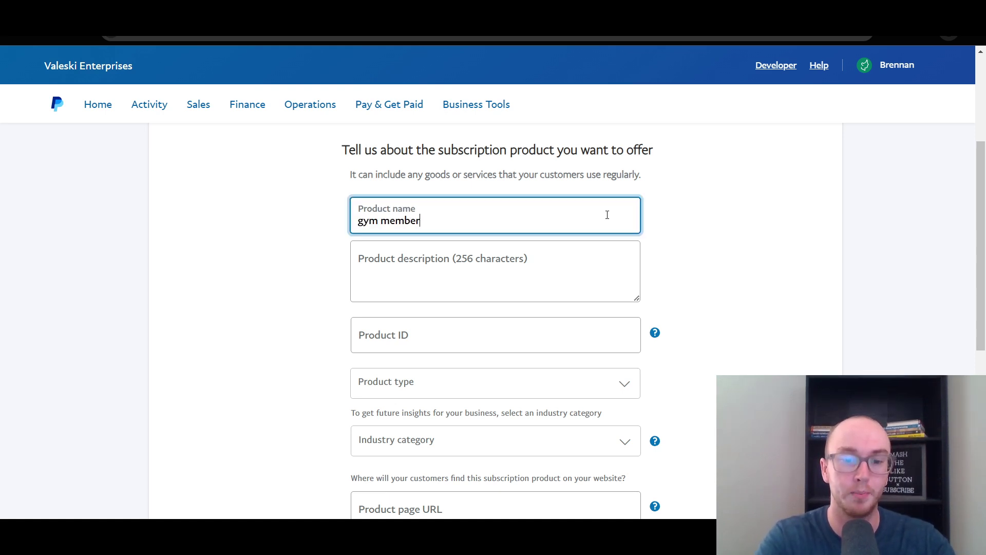
type("ship")
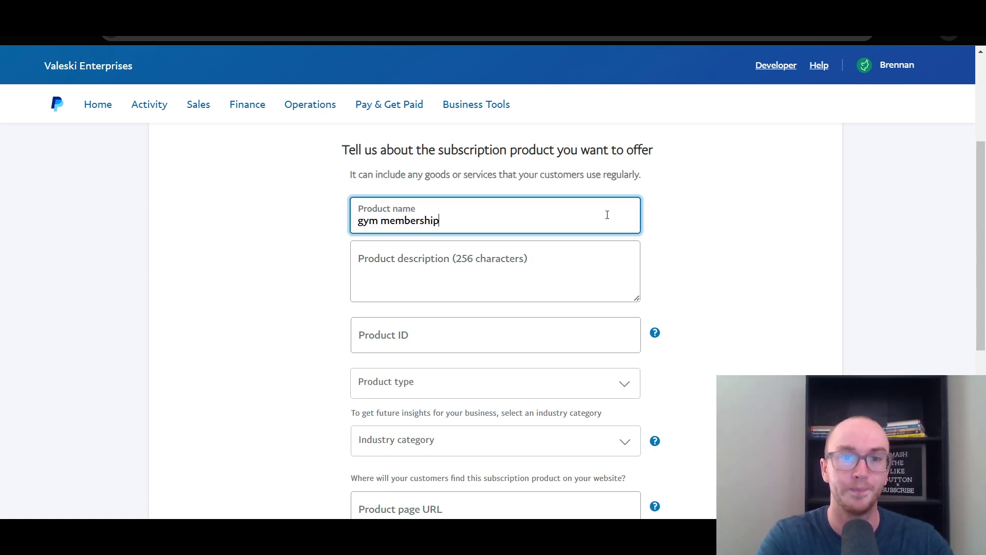
left_click(667, 230)
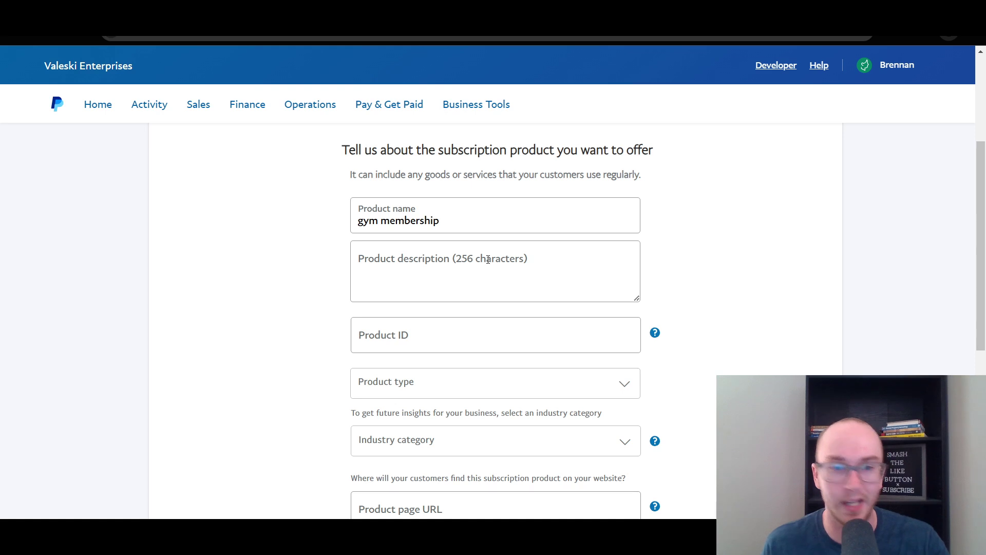
Step: Describe the subscription product as "basic level"
left_click(488, 260)
type("b")
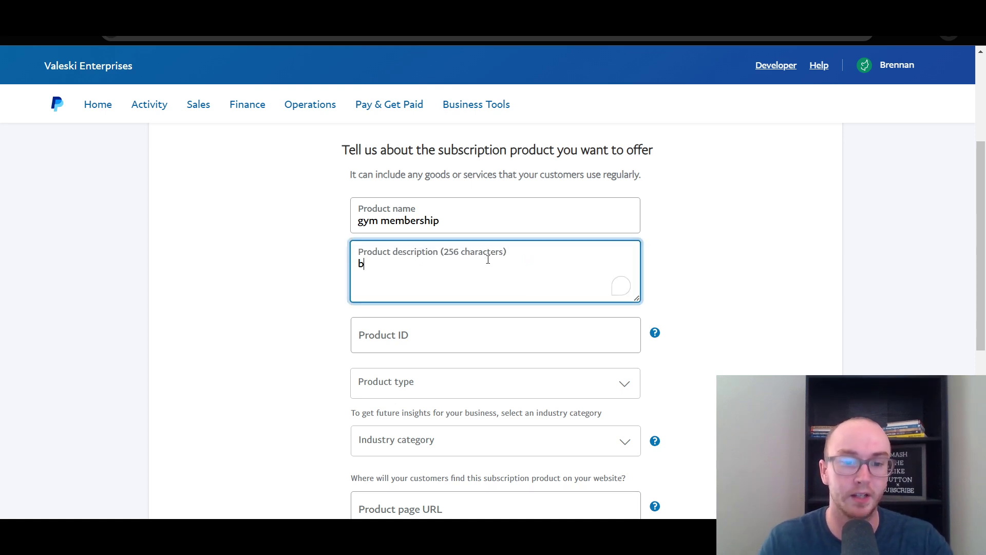
type("asic level")
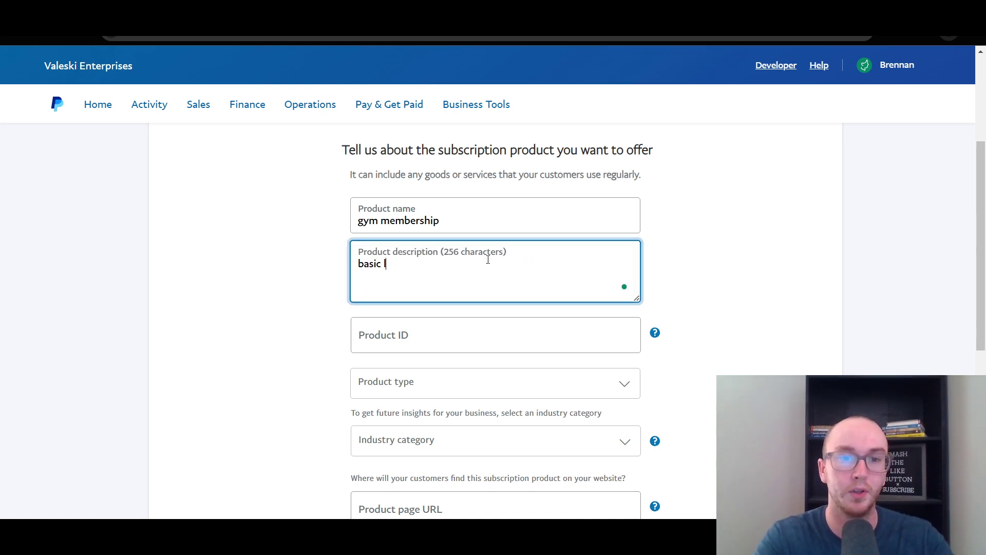
left_click(661, 264)
scroll(666, 266, "down", 1)
scroll(666, 266, "up", 1)
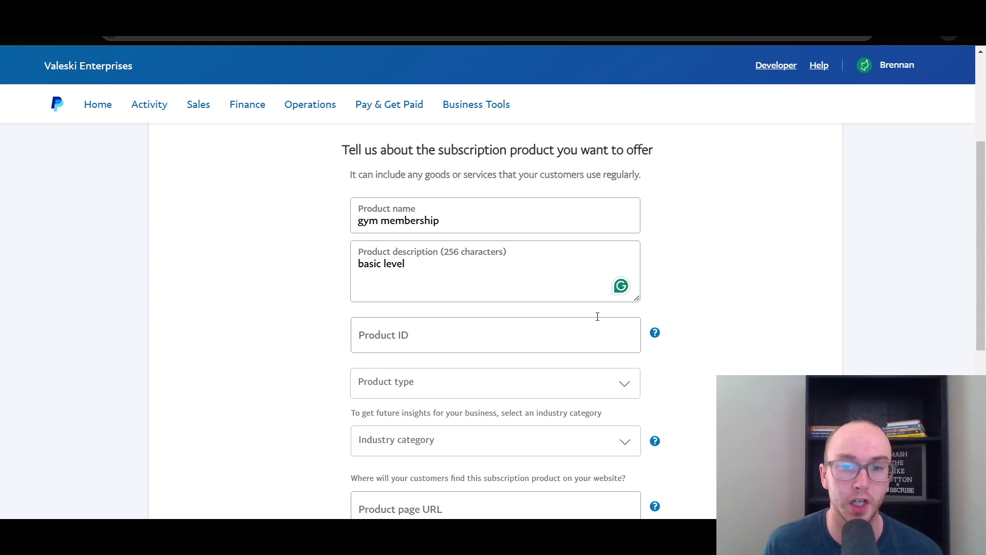
Step: Check the help note on product IDs and set the product type to Services
mouse_move(659, 335)
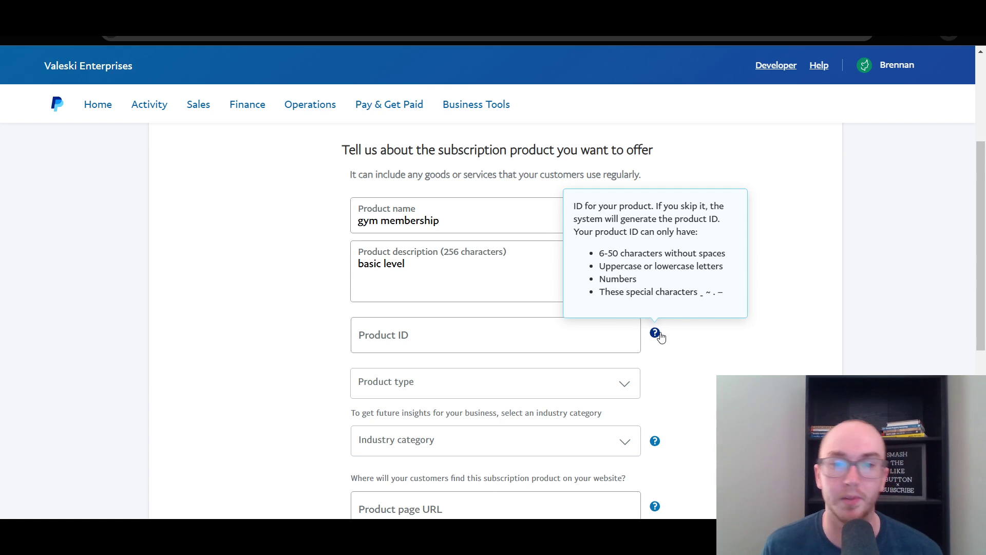
scroll(705, 329, "down", 1)
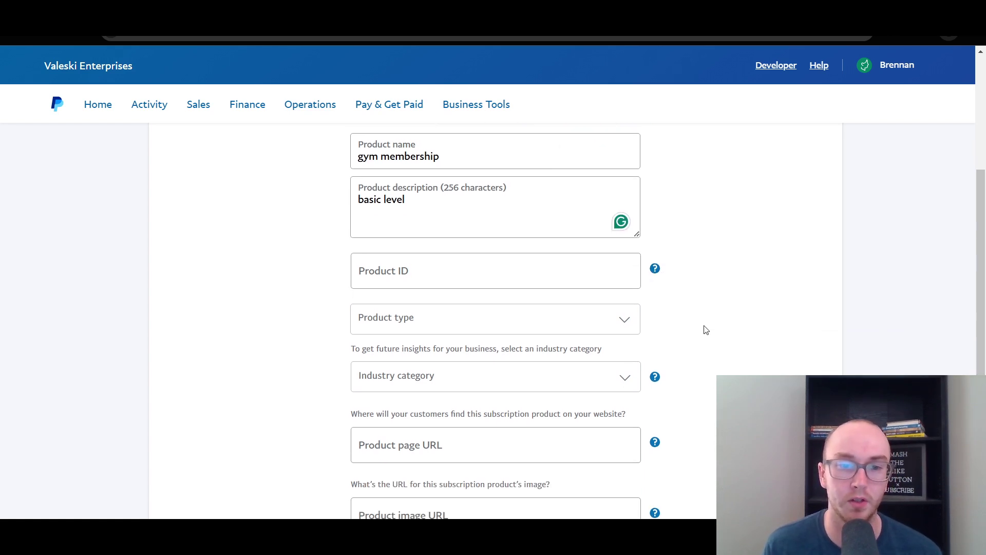
left_click(624, 315)
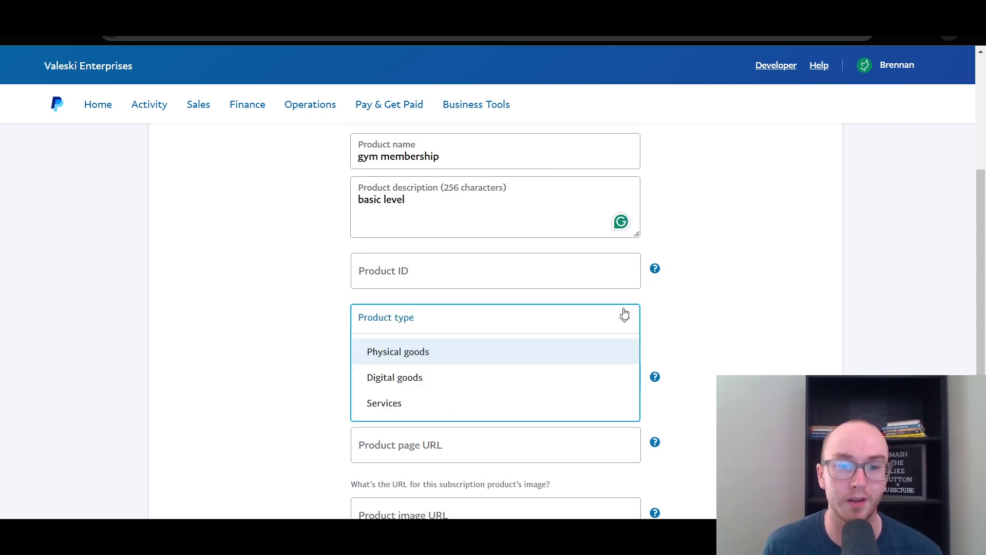
left_click(552, 402)
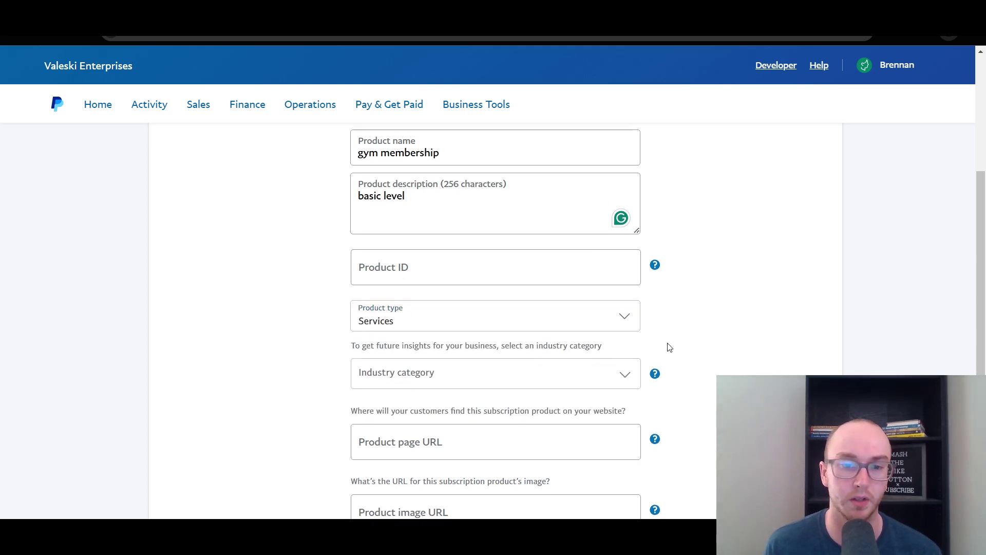
Step: Search the industry categories for fitness and set the product's category to Exercise and fitness
scroll(669, 348, "down", 2)
left_click(550, 251)
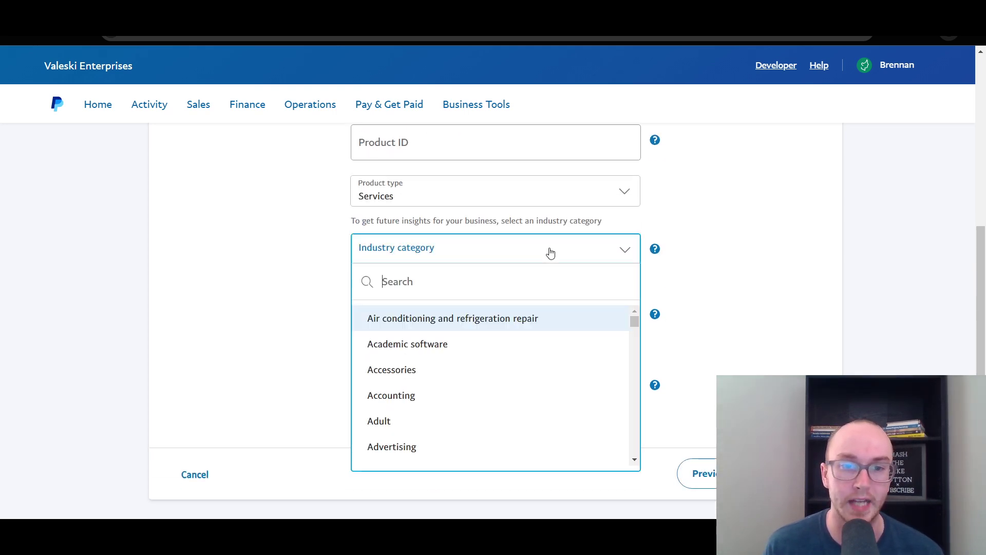
left_click_drag(635, 322, 635, 333)
left_click(465, 267)
type("fitn")
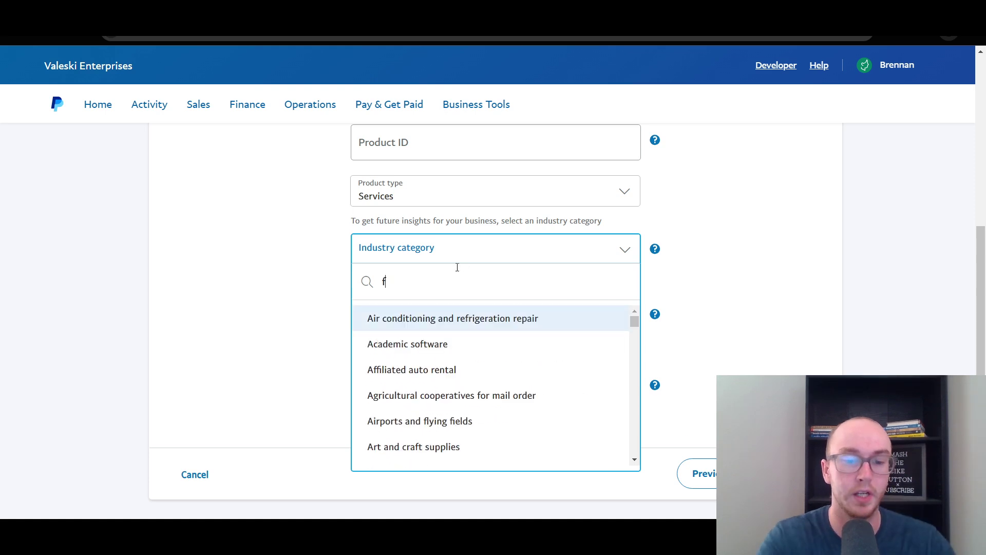
left_click(458, 333)
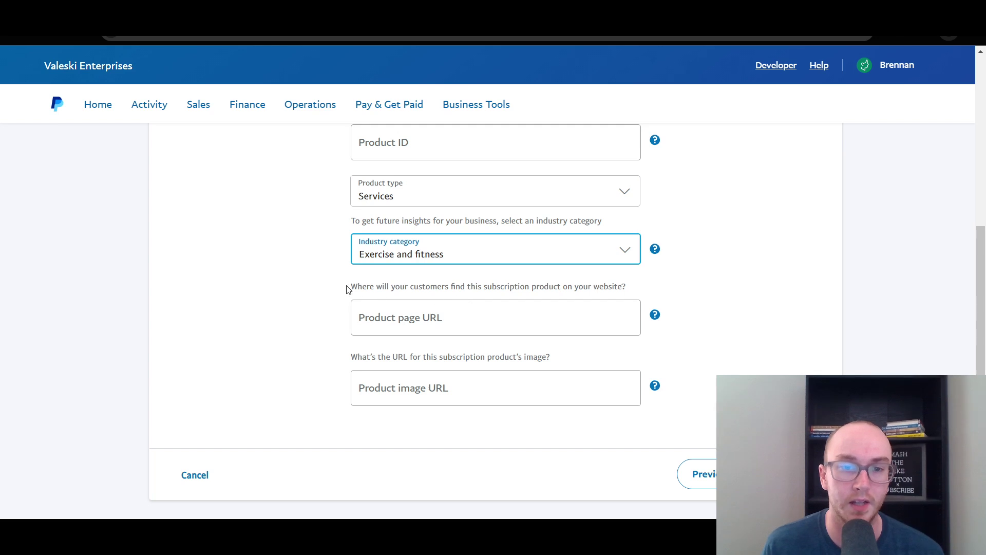
left_click(523, 294)
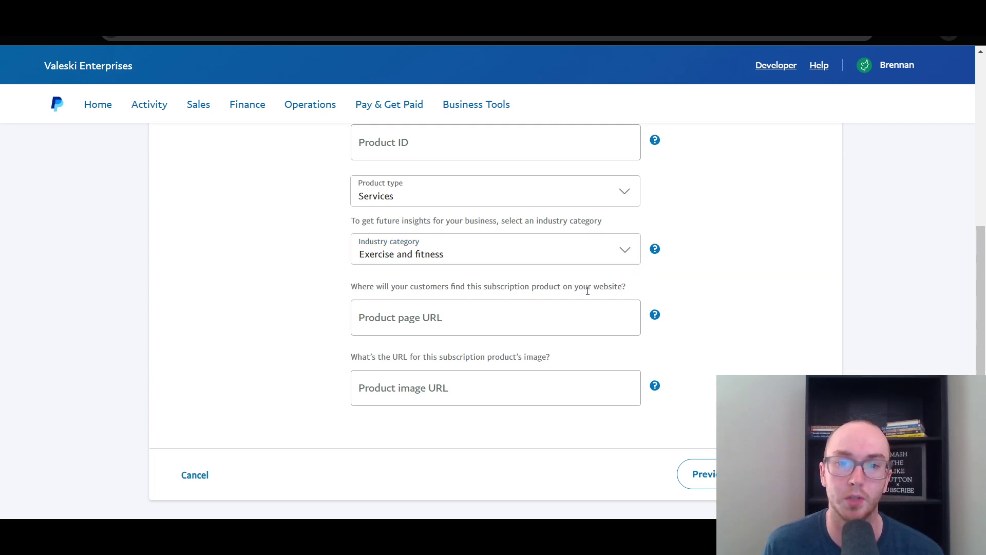
Step: Save the subscription product and continue to the plan's pricing types with gym membership chosen
mouse_move(657, 318)
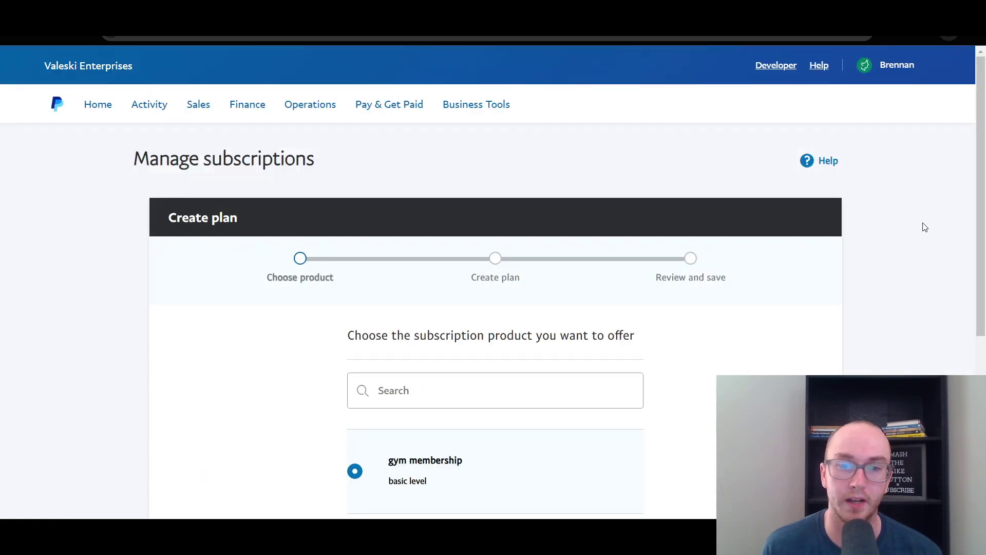
scroll(925, 227, "down", 3)
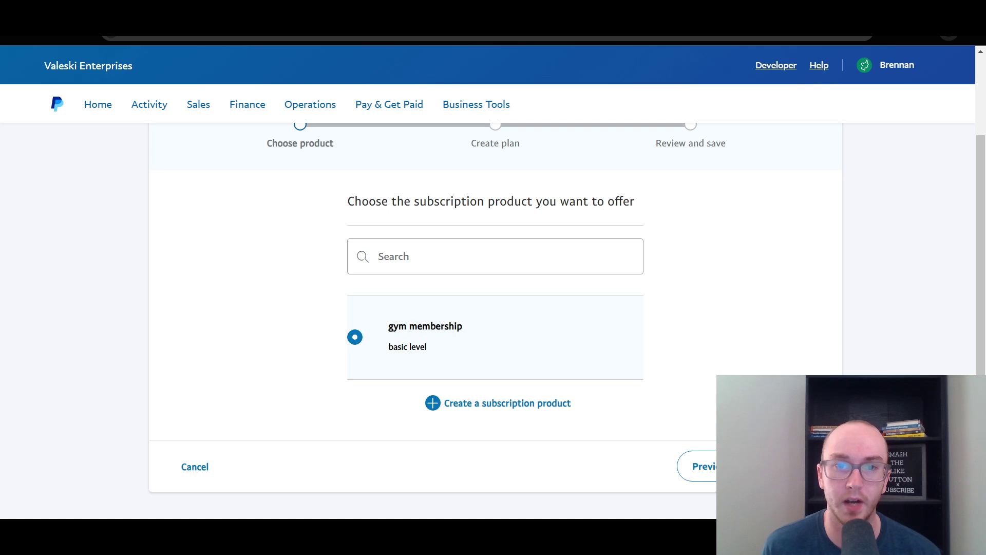
left_click(770, 466)
Step: Examine the explanations of the fixed, quantity, volume and tiered pricing plan types
scroll(496, 319, "down", 3)
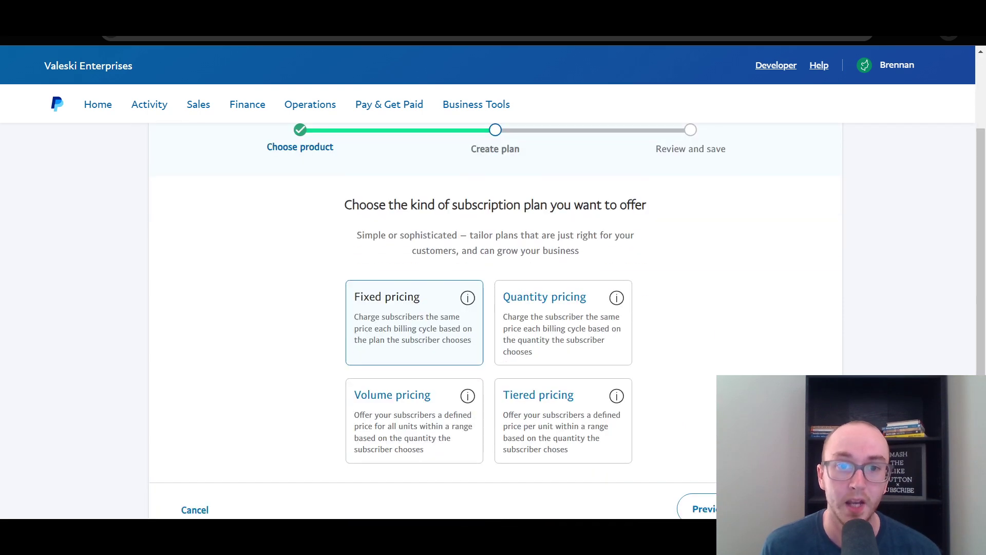
scroll(495, 319, "up", 2)
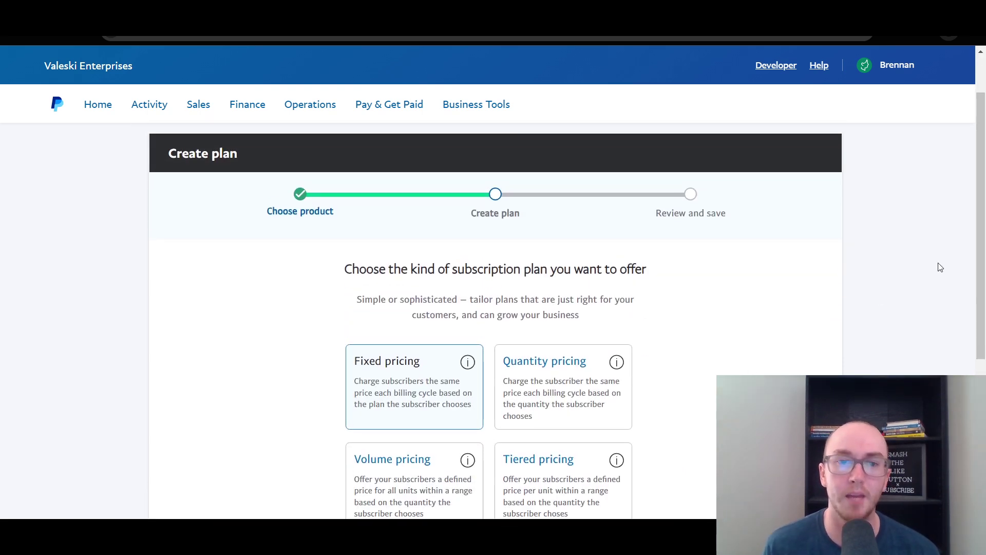
scroll(979, 293, "down", 3)
left_click_drag(981, 300, 981, 304)
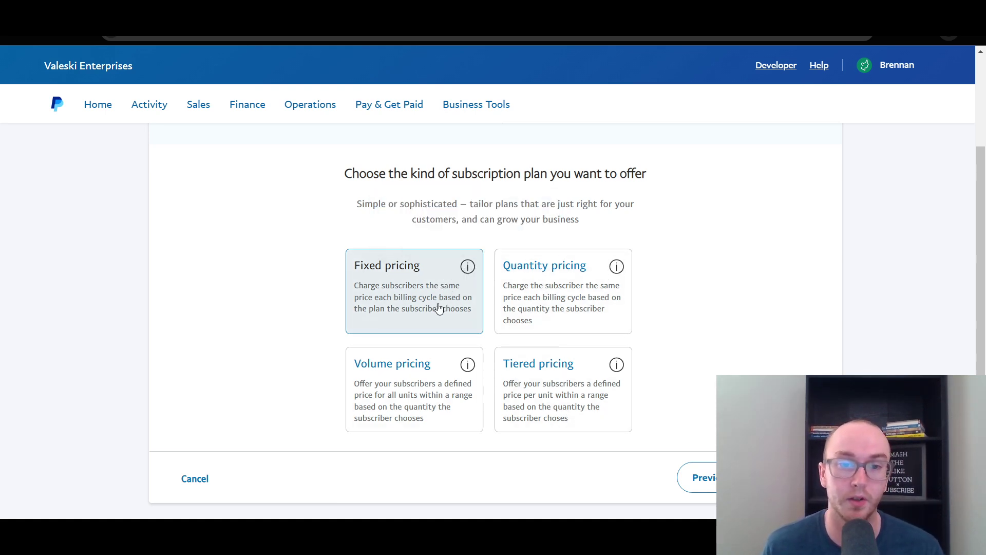
mouse_move(467, 269)
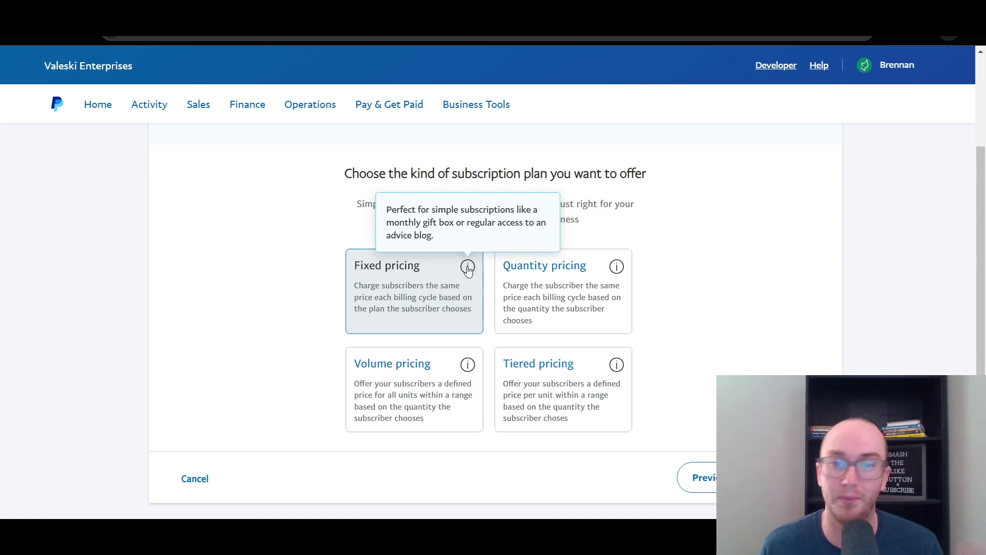
mouse_move(617, 272)
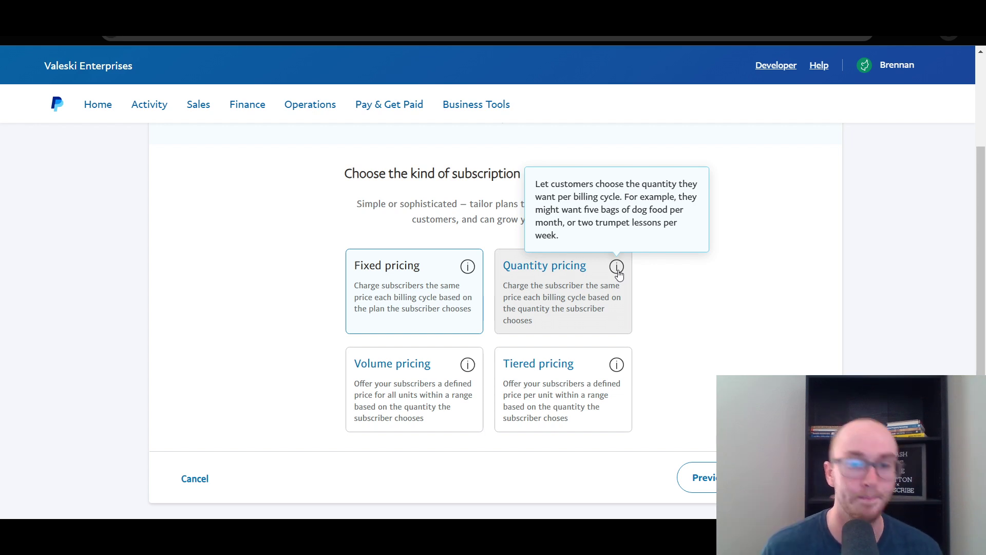
mouse_move(466, 366)
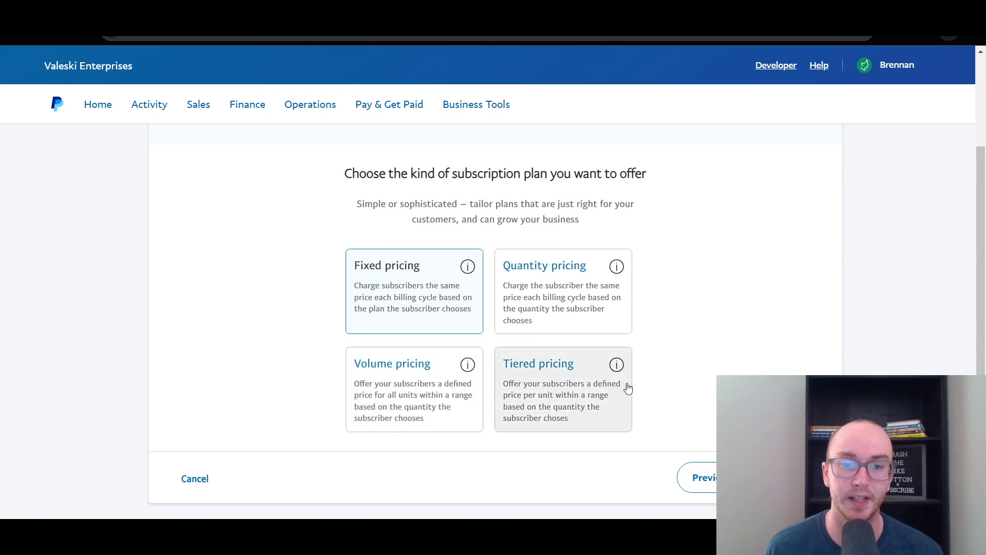
mouse_move(616, 365)
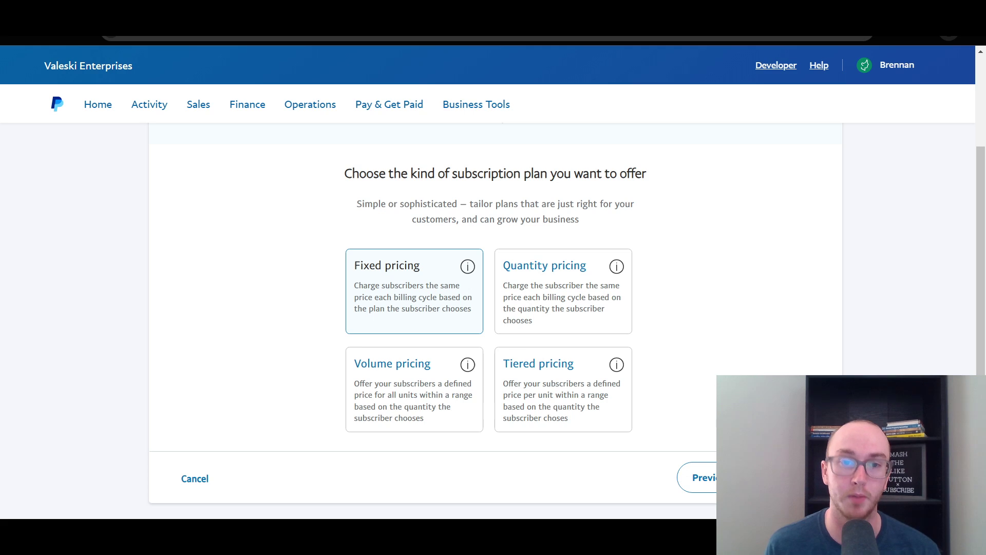
Step: Continue to the plan details with Fixed pricing as the kind of subscription plan
scroll(496, 318, "up", 3)
scroll(496, 319, "down", 3)
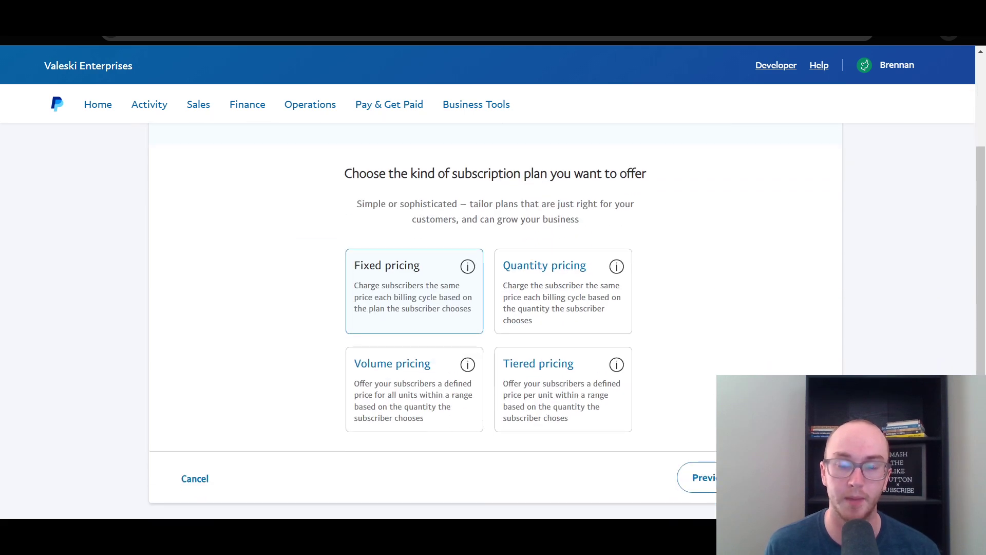
left_click(802, 478)
Step: Enter "basic" as the name of the gym membership's subscription plan
scroll(748, 350, "down", 3)
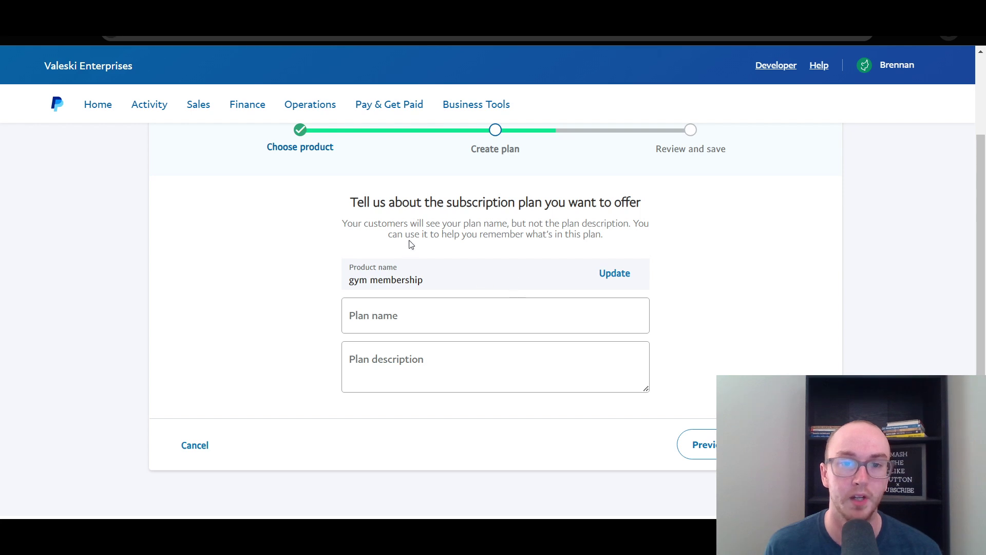
left_click(486, 321)
type("b")
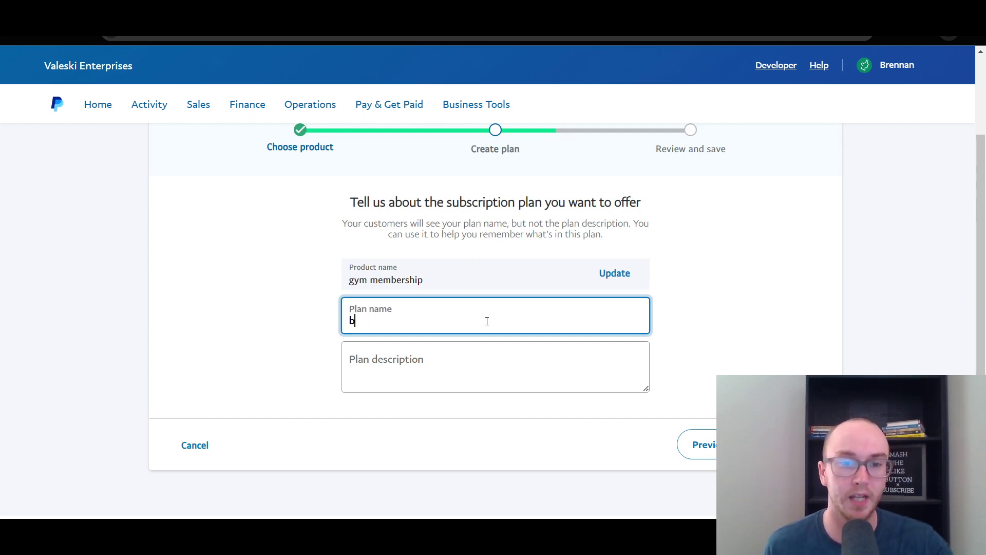
type("asic")
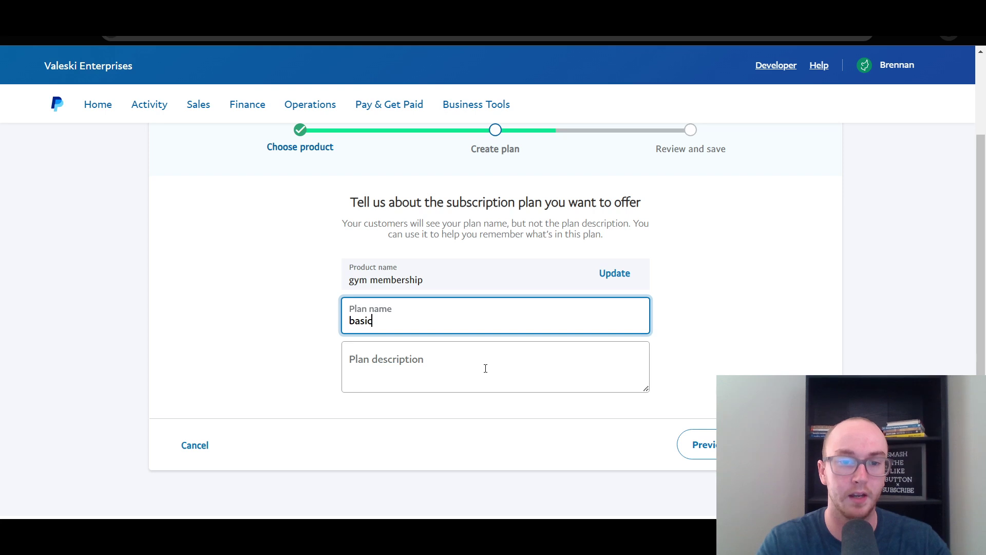
Step: Enter "basic" as the plan description and continue to the plan's pricing
left_click(485, 368)
type("basic")
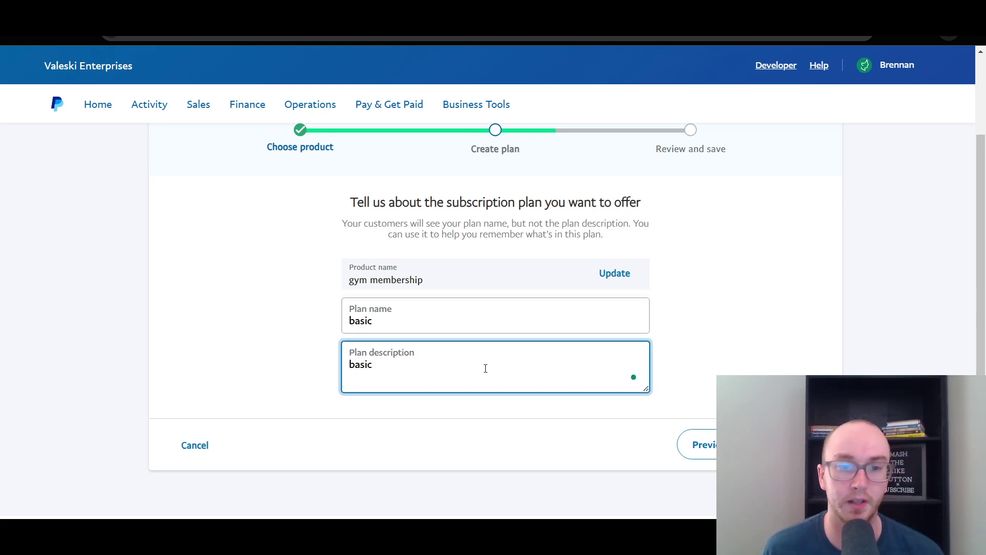
left_click(801, 445)
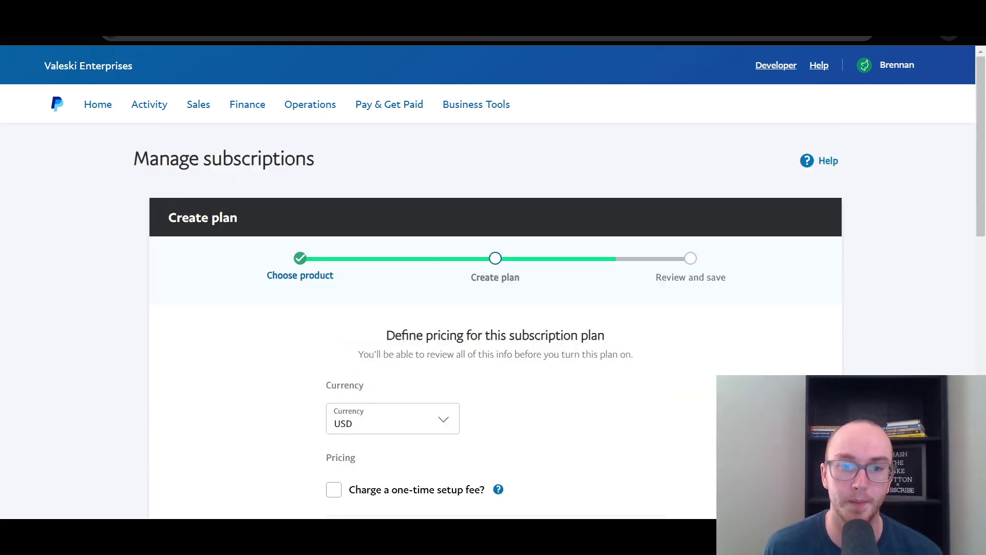
Step: Examine the available plan currencies and the explanations of the one-time setup fee and the trial period
scroll(493, 318, "down", 3)
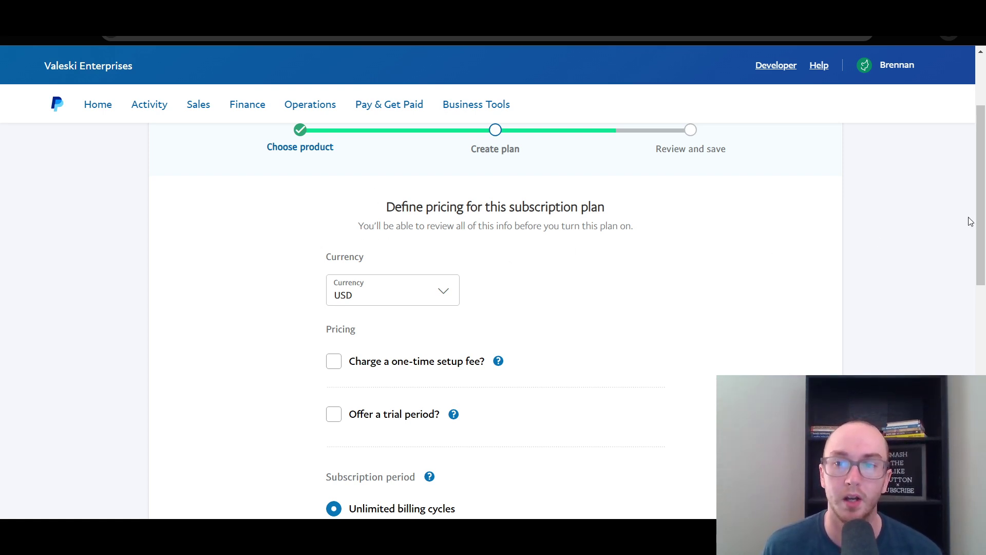
left_click_drag(979, 221, 980, 271)
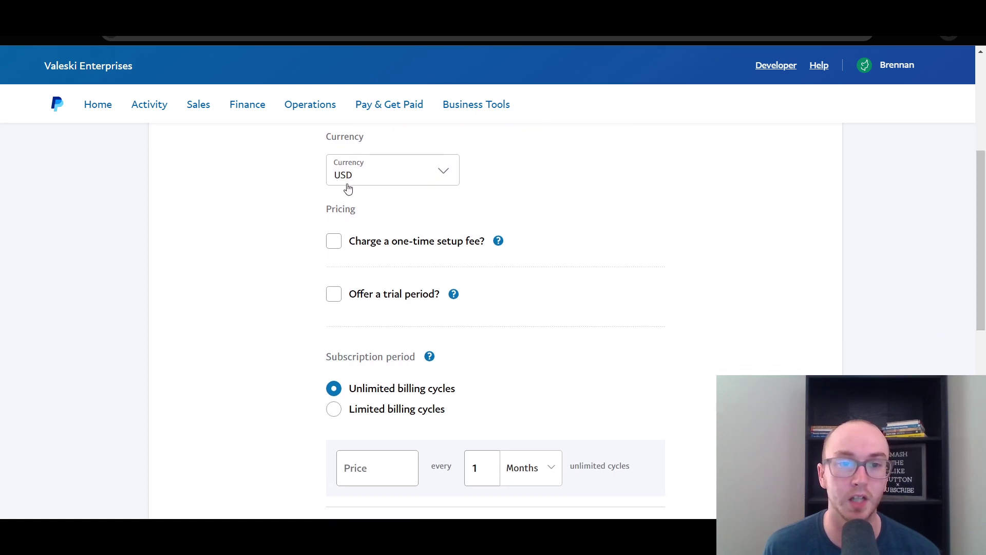
left_click(446, 175)
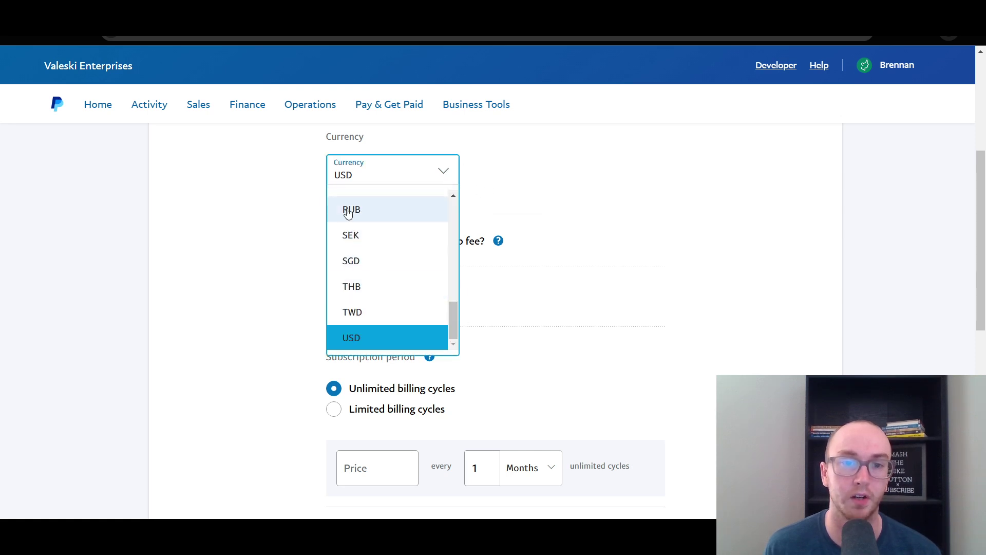
left_click(284, 172)
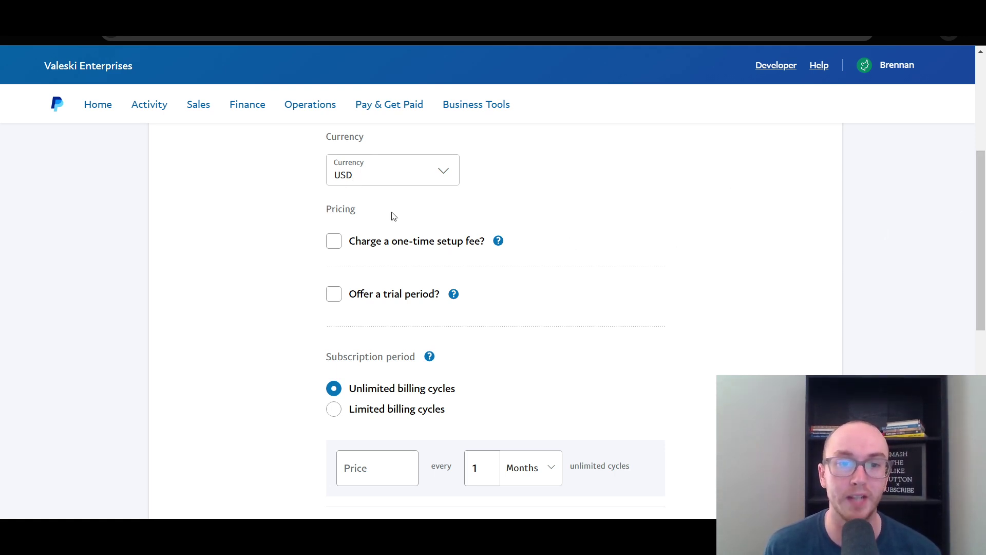
mouse_move(498, 243)
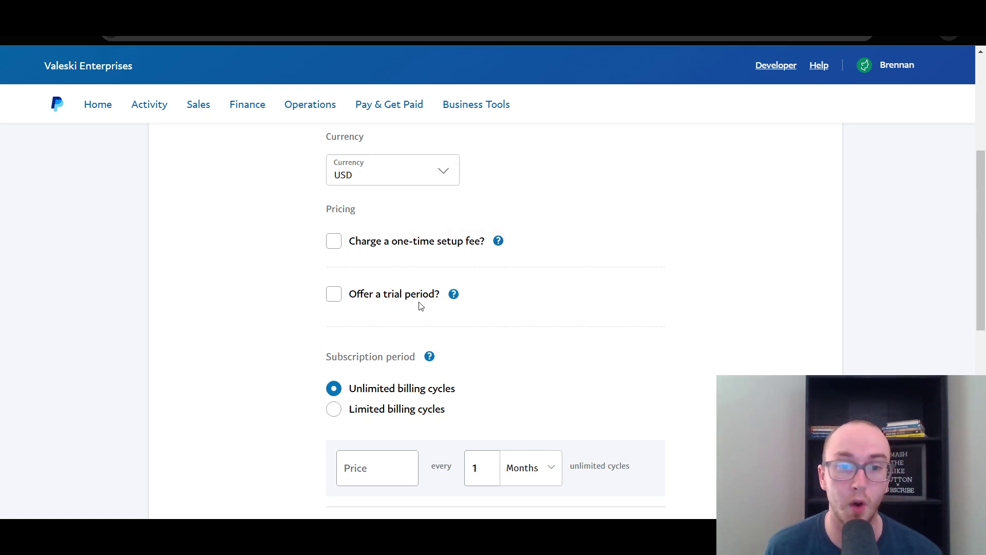
mouse_move(454, 297)
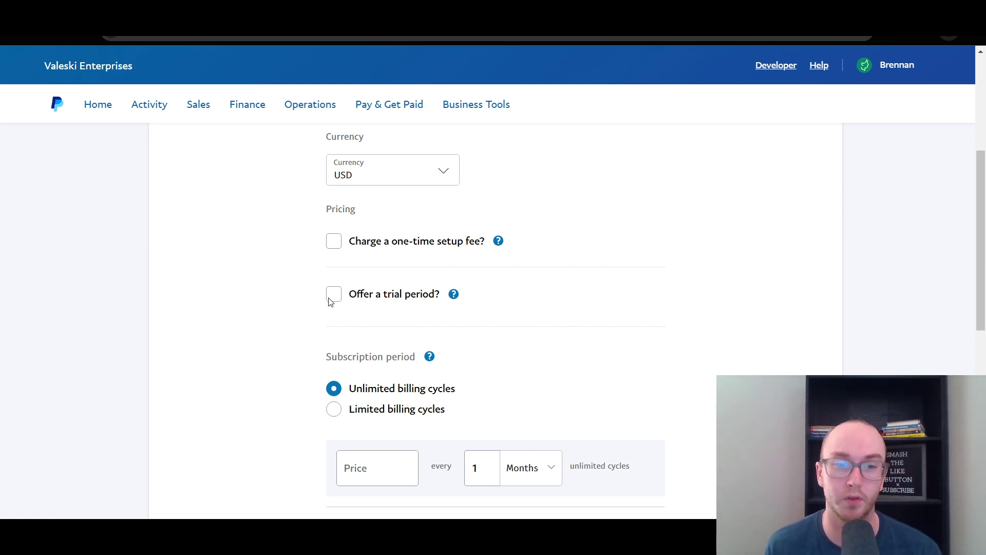
Step: Charge a one-time setup fee of $30 for the subscription plan
left_click(338, 244)
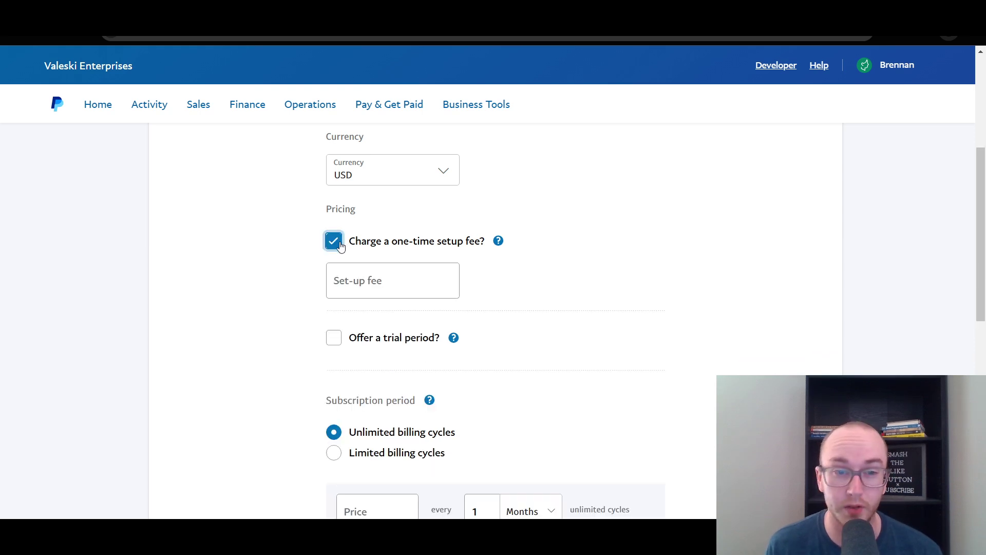
left_click(349, 279)
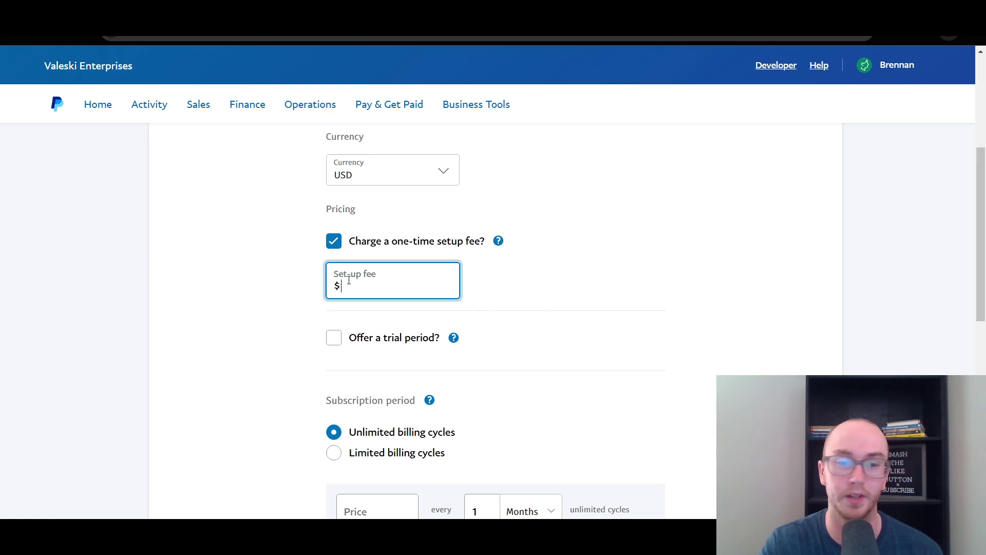
type("30")
left_click(303, 297)
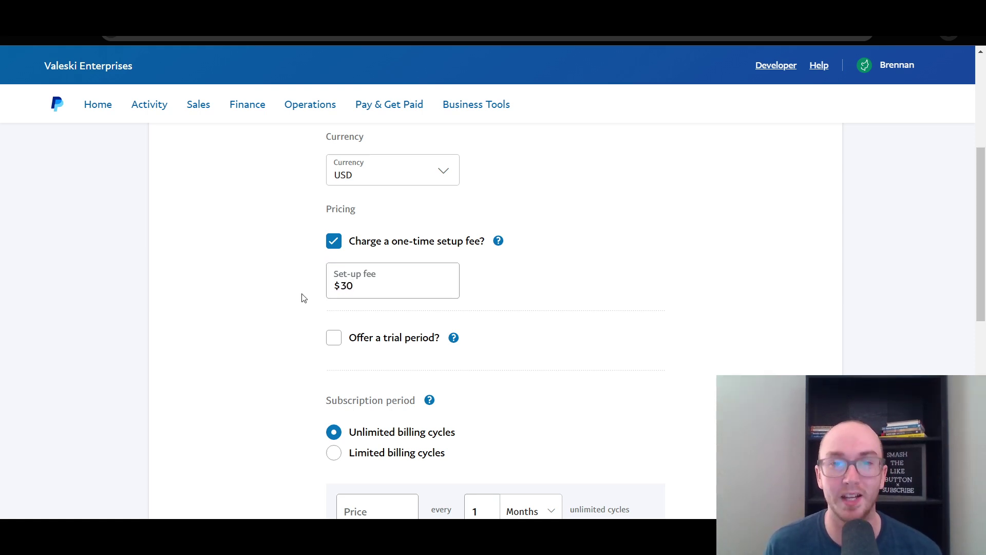
Step: Offer a trial period priced at $0 with a length of 7 days
scroll(303, 298, "down", 1)
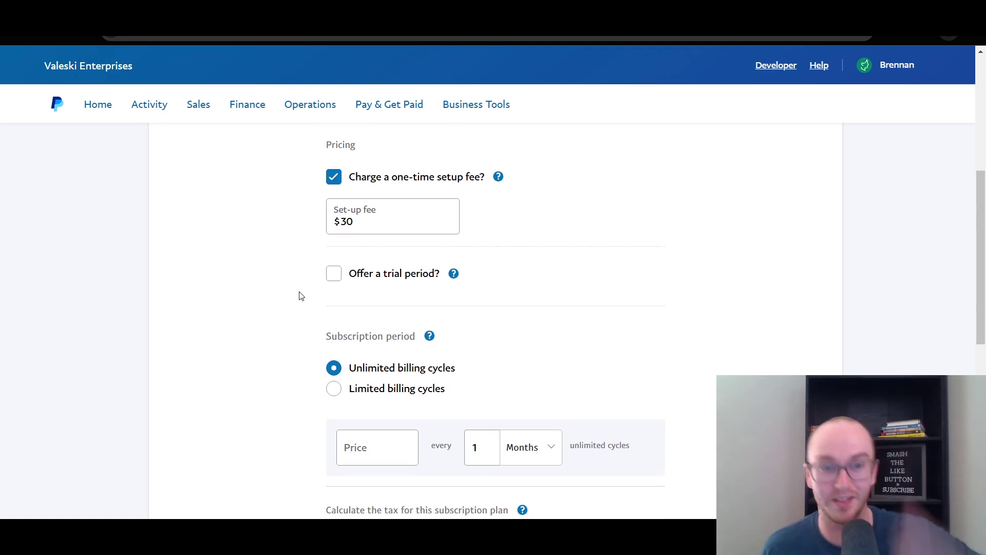
left_click(333, 278)
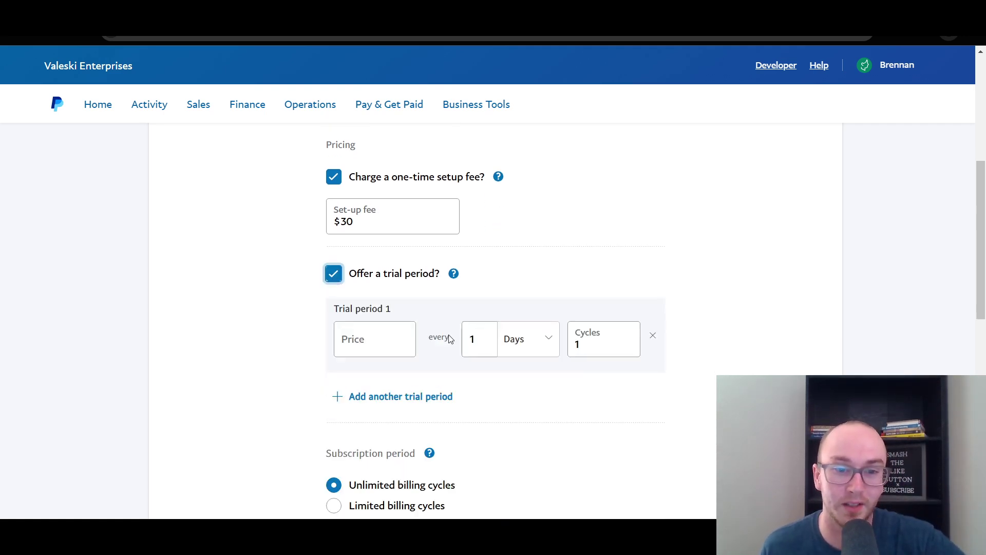
mouse_move(494, 181)
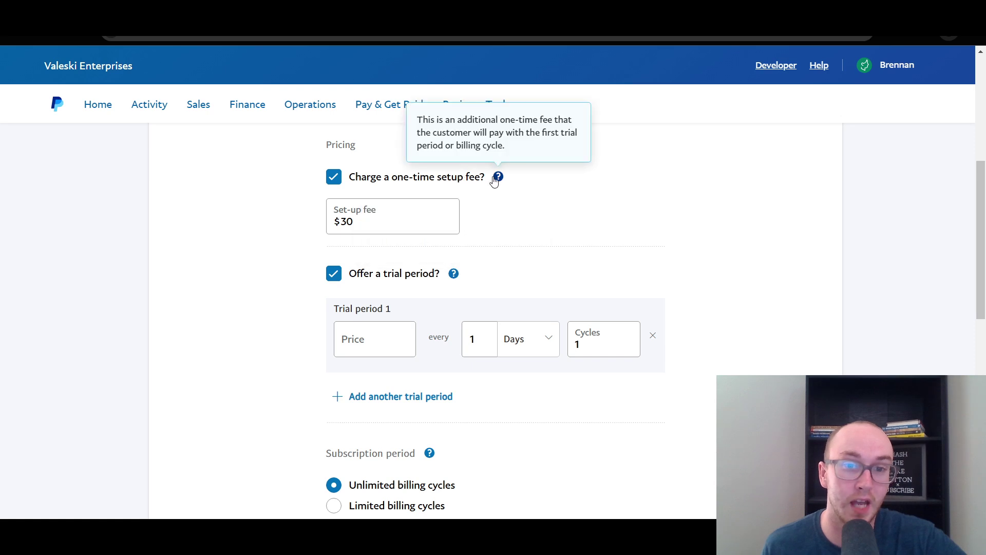
scroll(540, 252, "down", 1)
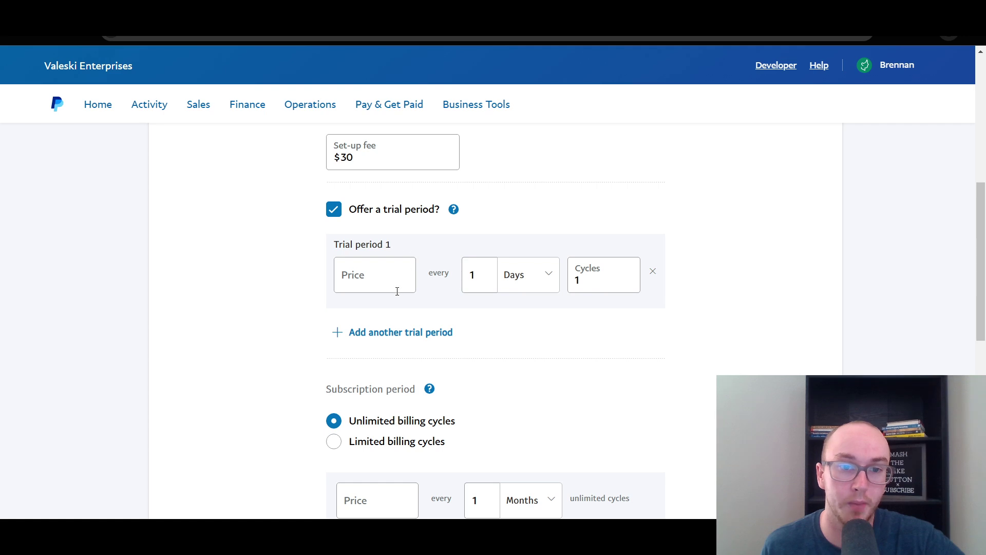
left_click(410, 275)
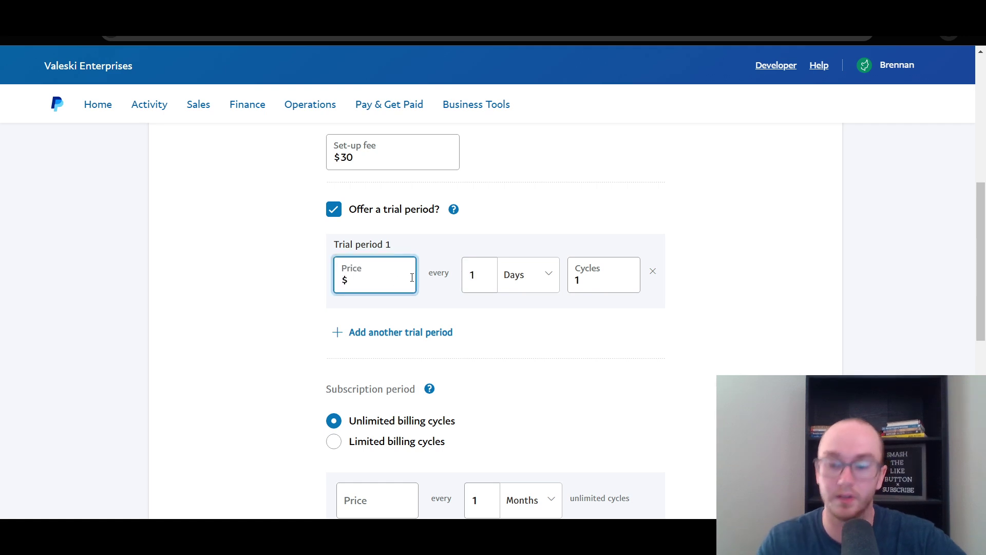
type("0")
left_click(469, 275)
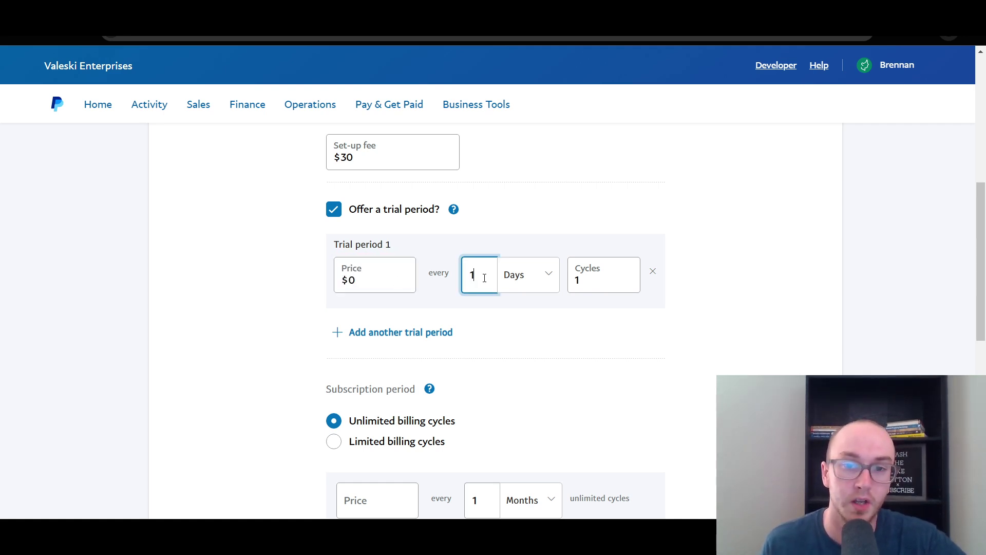
double_click(469, 275)
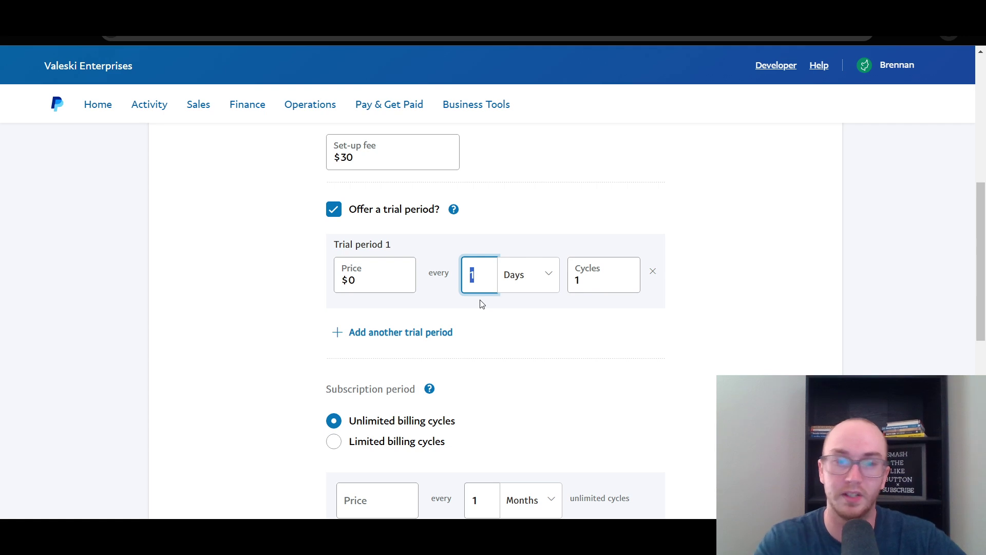
type("7")
left_click(550, 319)
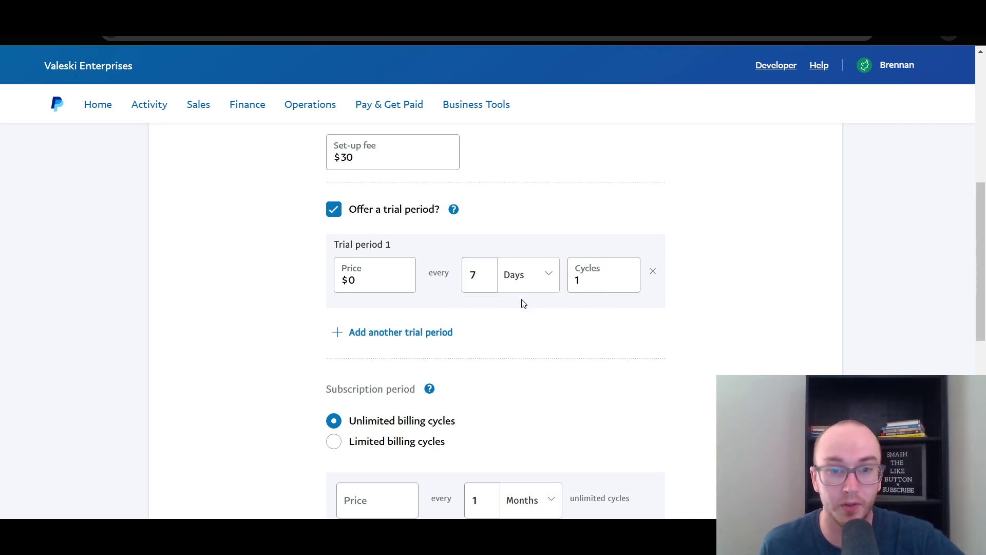
Step: Try limited billing cycles for the subscription period and switch back to unlimited billing cycles
scroll(516, 334, "down", 2)
scroll(516, 334, "down", 1)
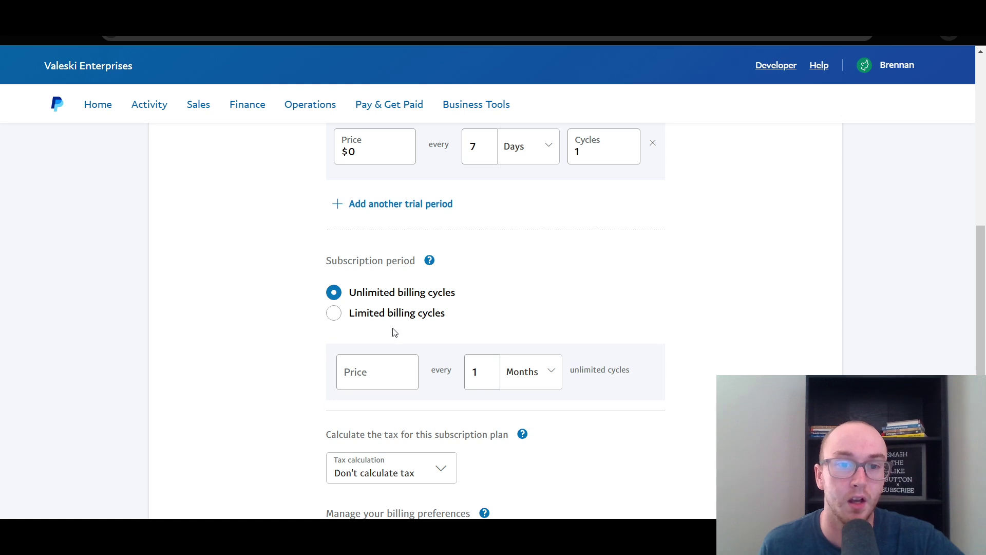
scroll(386, 347, "down", 1)
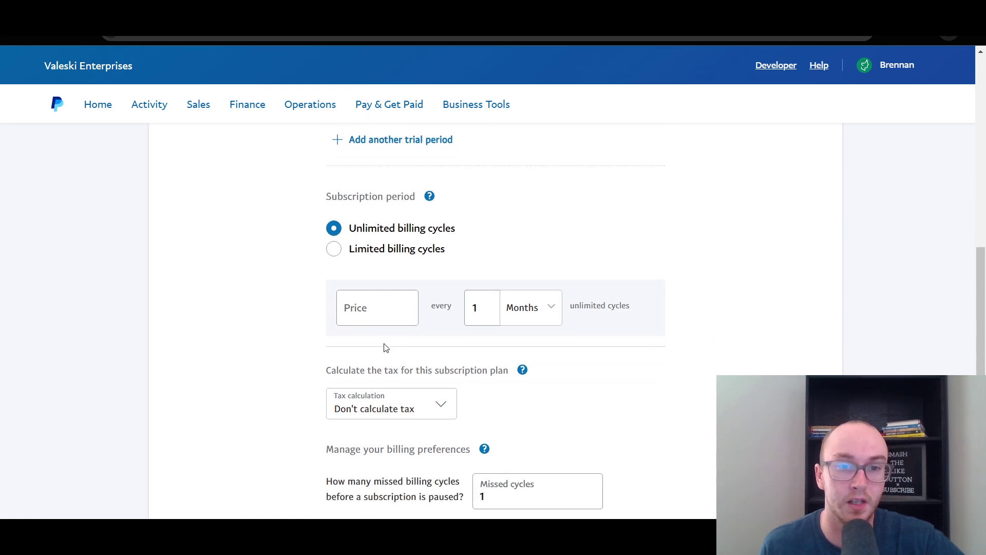
left_click(343, 261)
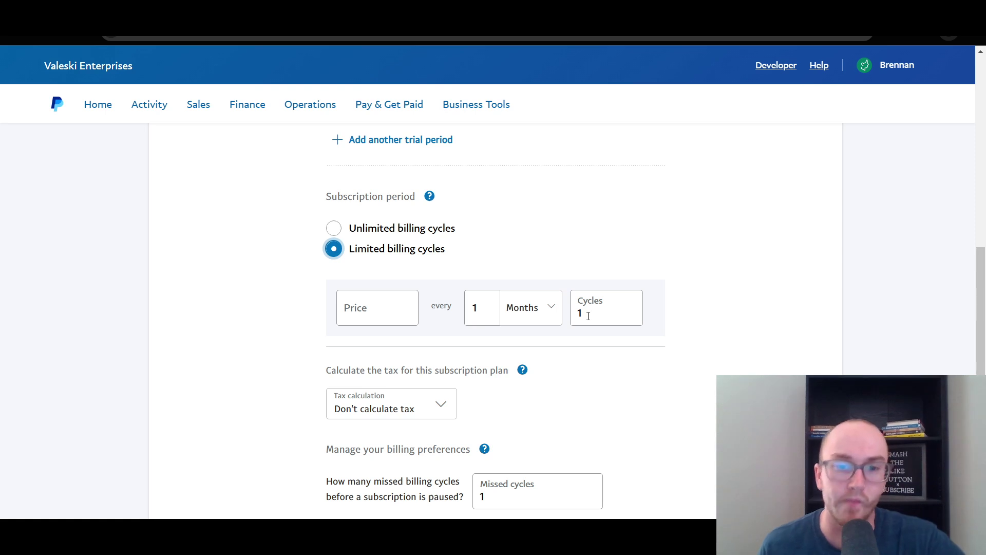
mouse_move(430, 204)
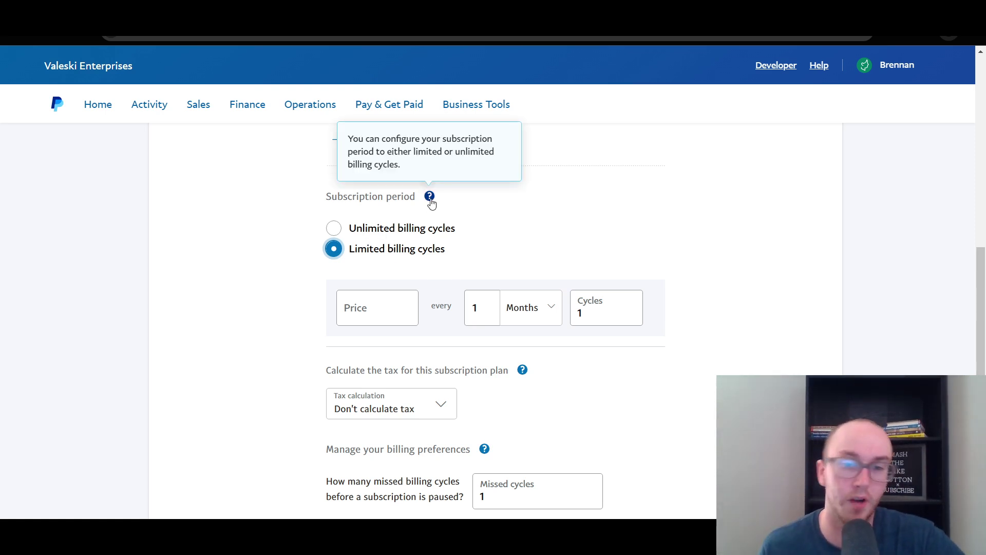
left_click(334, 228)
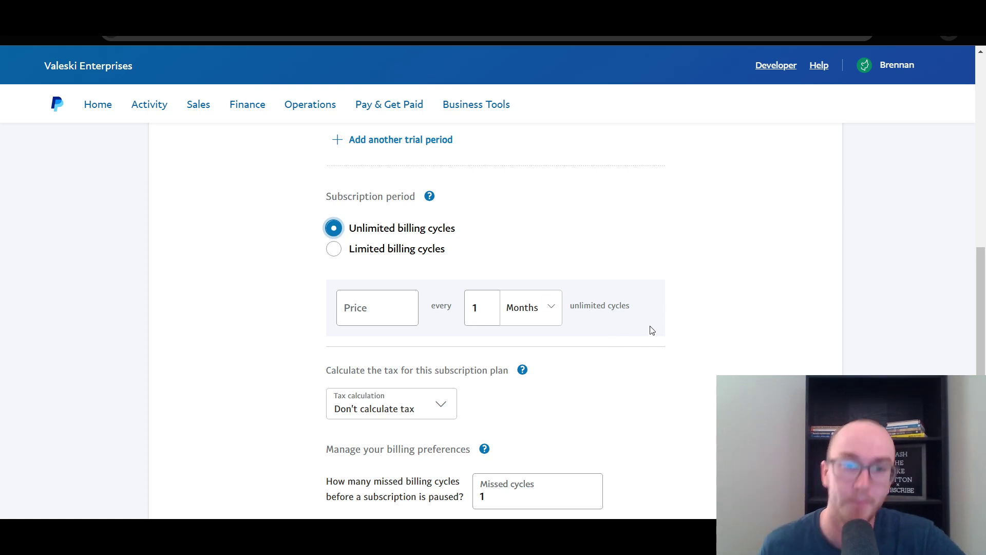
left_click(420, 252)
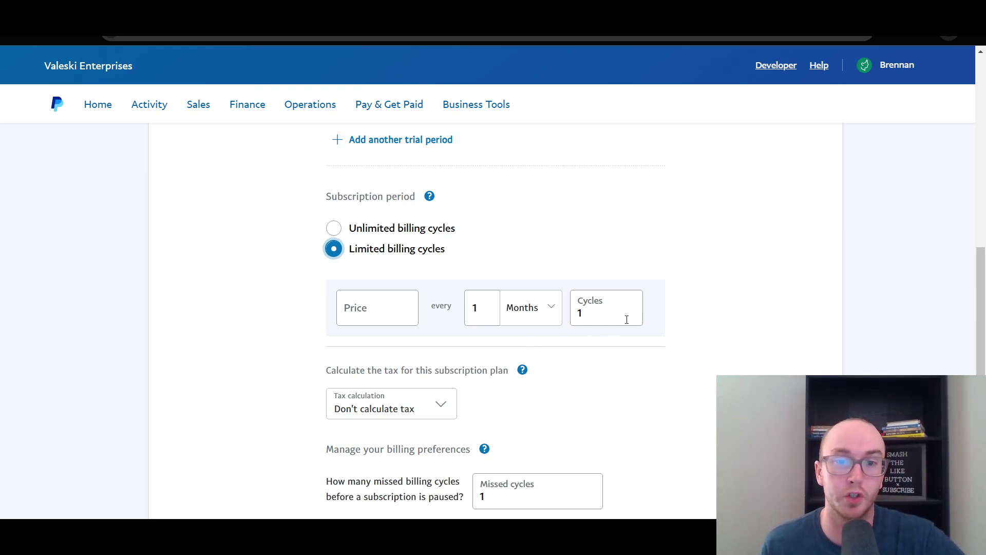
left_click_drag(588, 313, 571, 315)
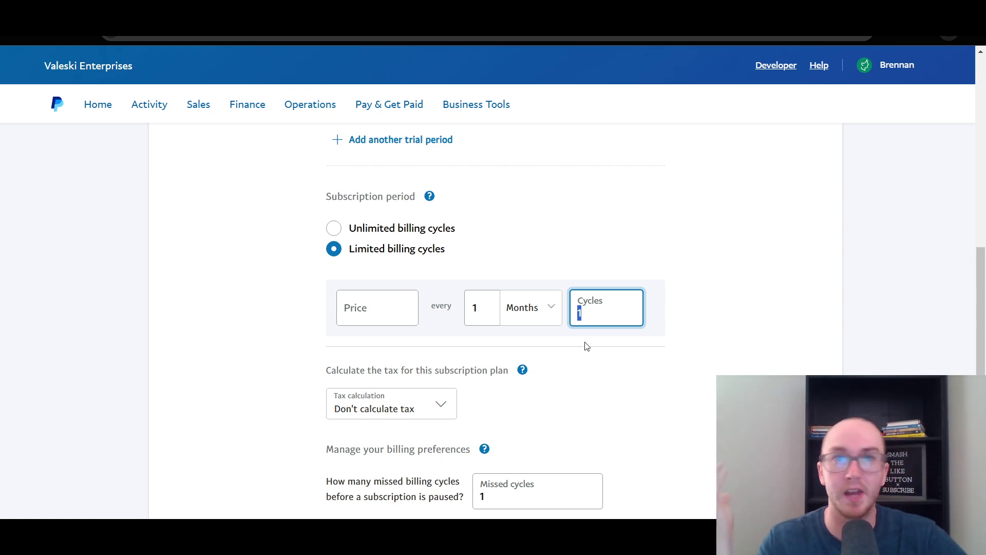
left_click(333, 228)
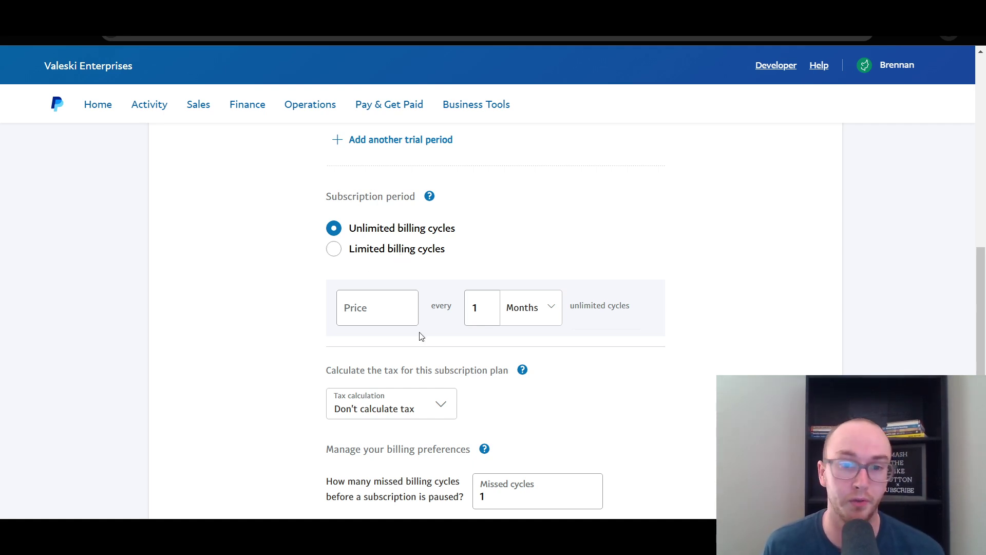
Step: Enter $39 as the subscription period's recurring price and change it to $19
left_click(409, 320)
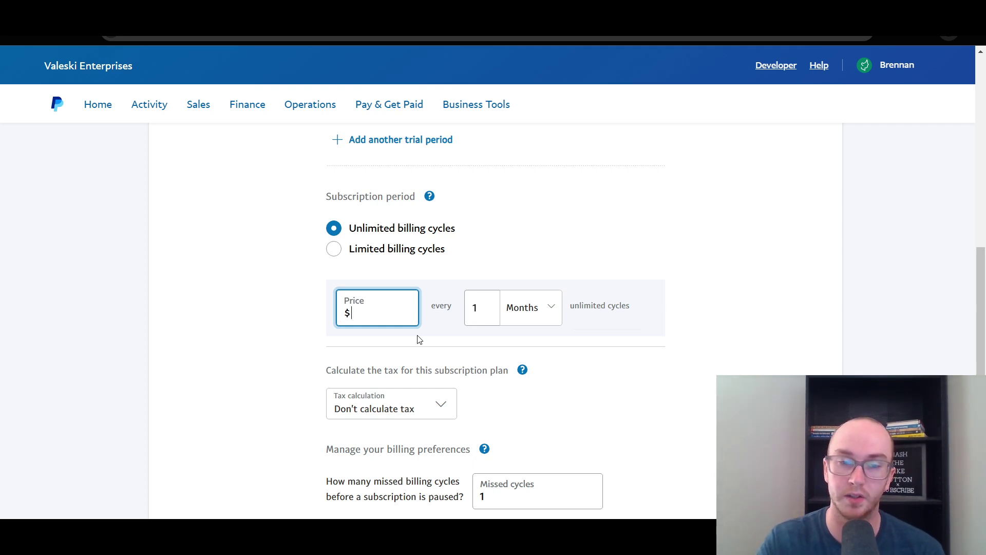
type("39")
left_click(419, 339)
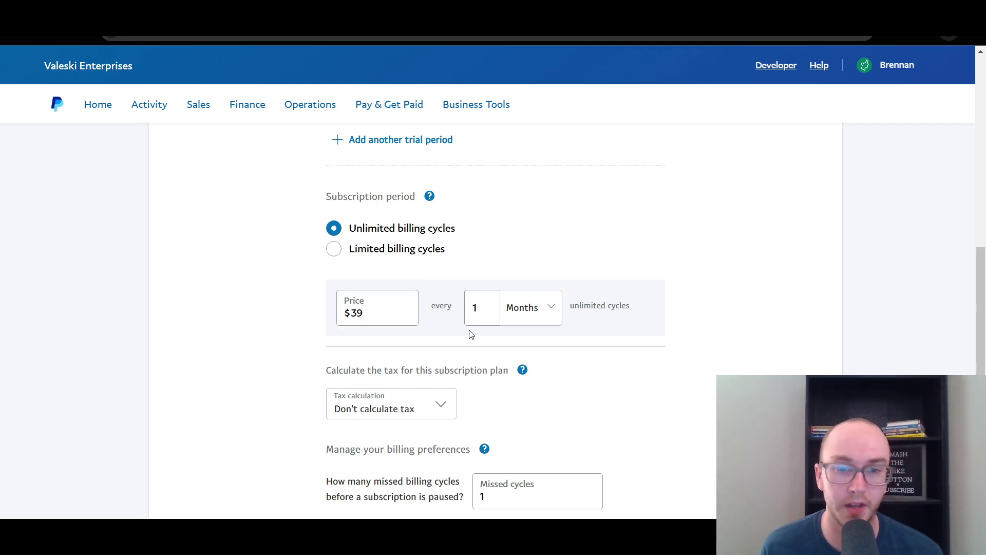
scroll(561, 396, "down", 2)
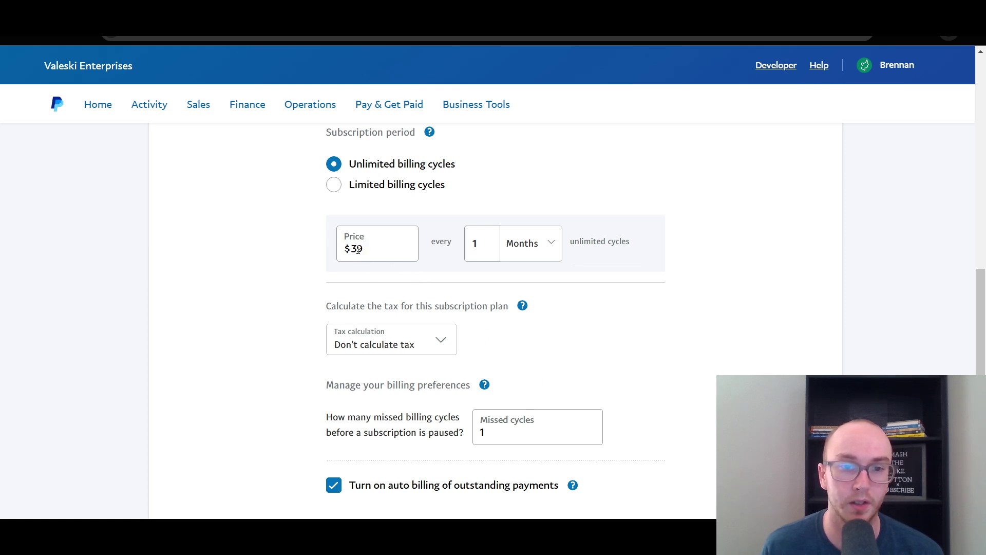
left_click_drag(358, 249, 352, 250)
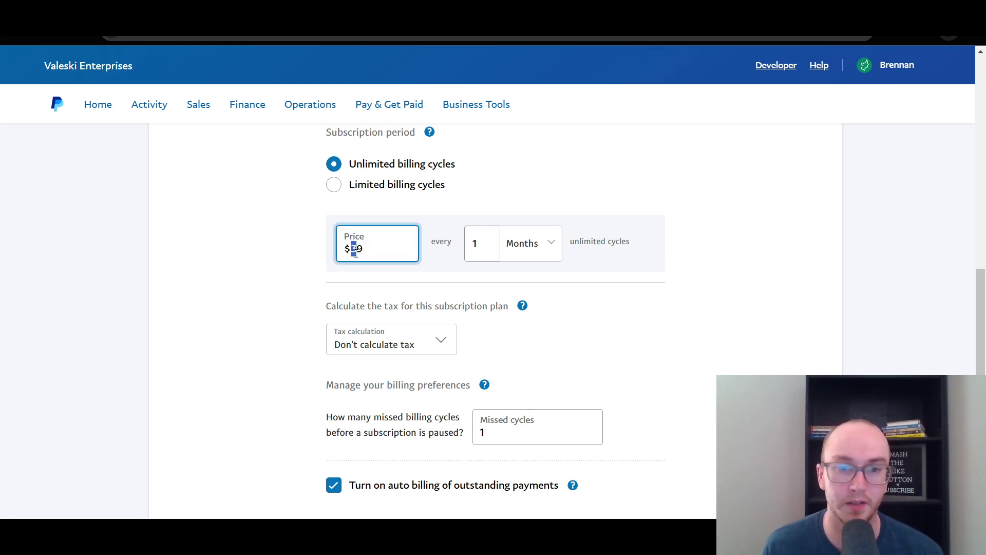
type("1")
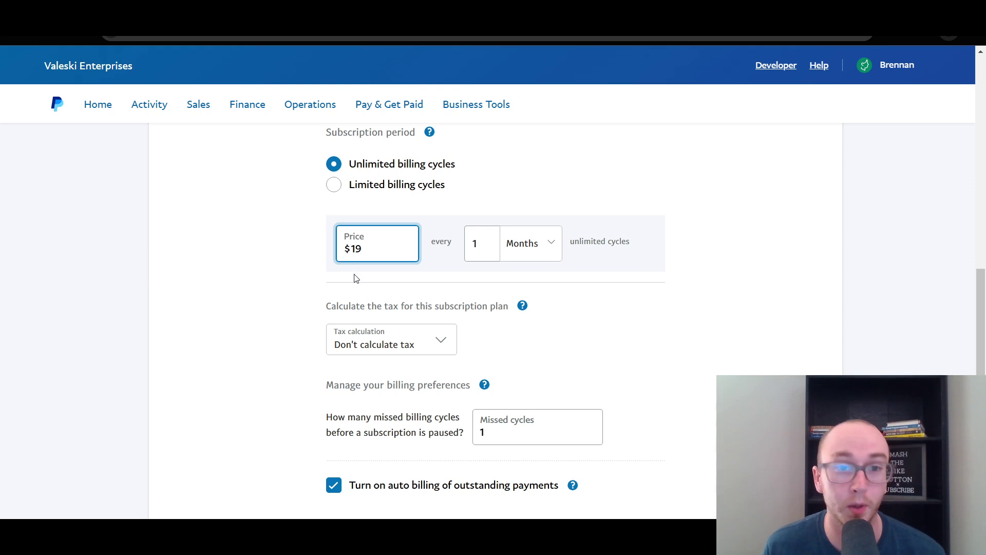
left_click(356, 278)
Step: Examine the tax calculation options for the subscription plan without choosing a different one
scroll(359, 282, "down", 2)
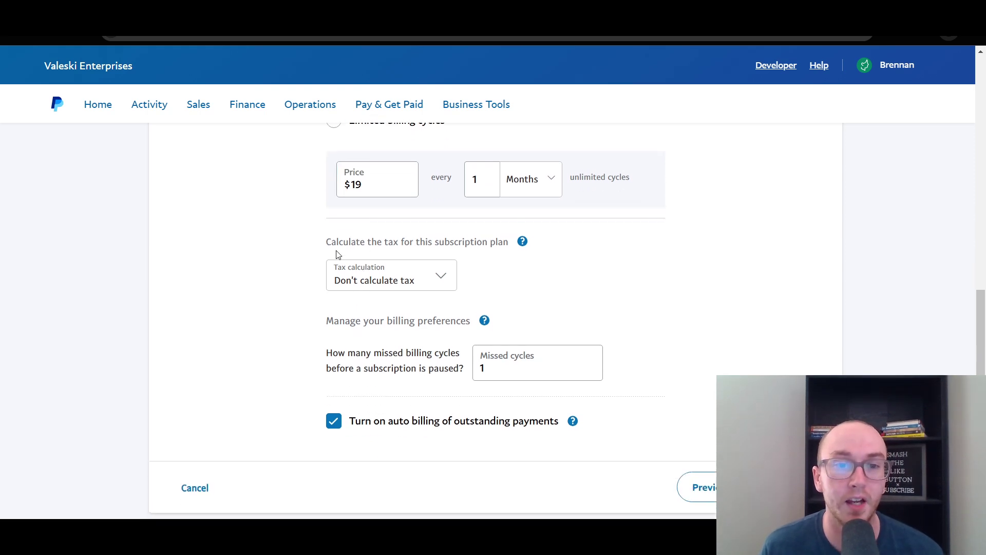
left_click(447, 282)
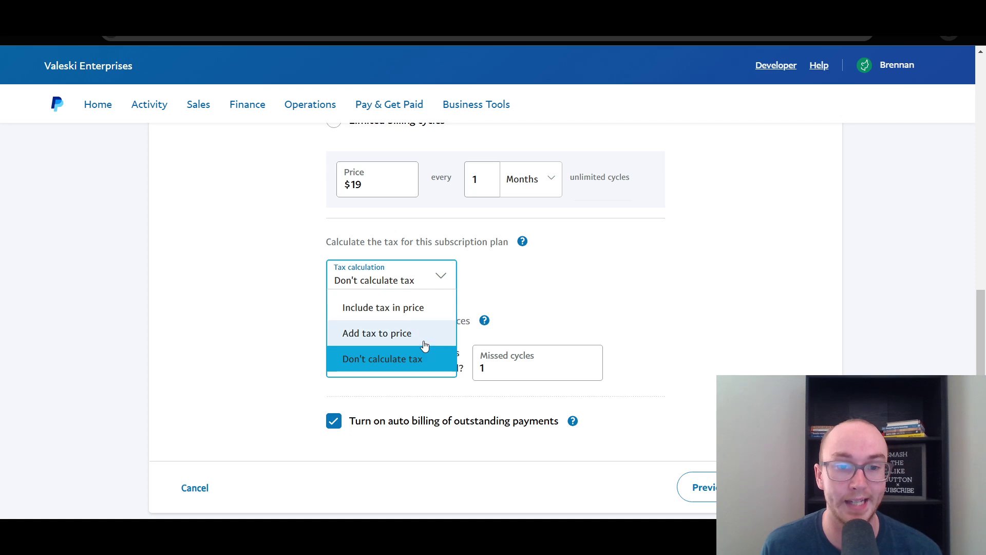
left_click(256, 238)
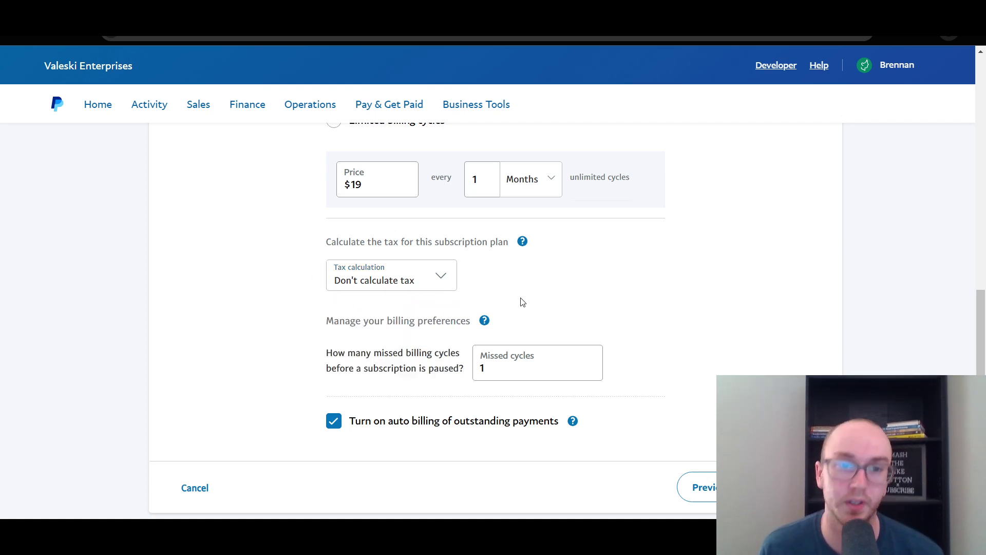
Step: Check the help on billing preferences and auto billing of outstanding payments, and continue to the plan review
mouse_move(530, 252)
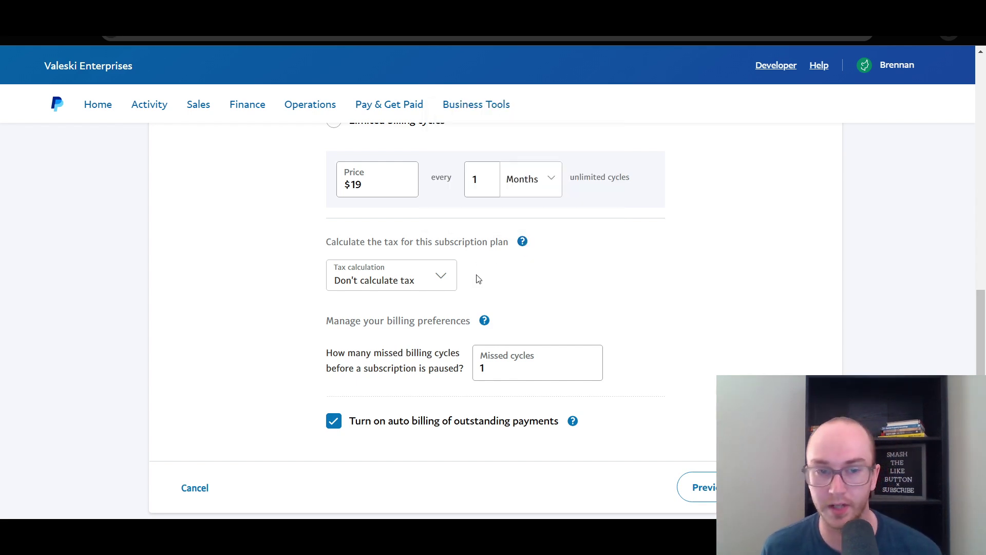
scroll(478, 278, "down", 1)
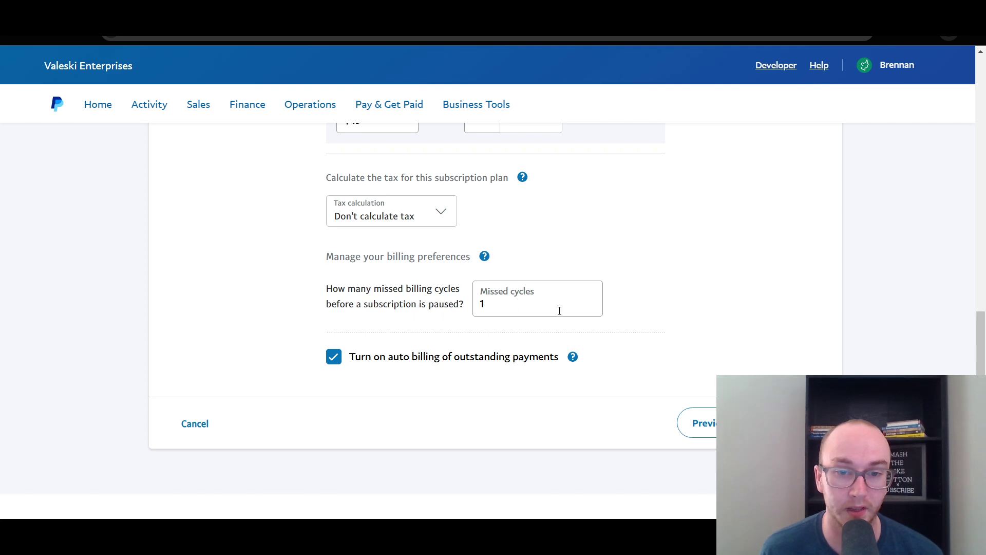
mouse_move(484, 256)
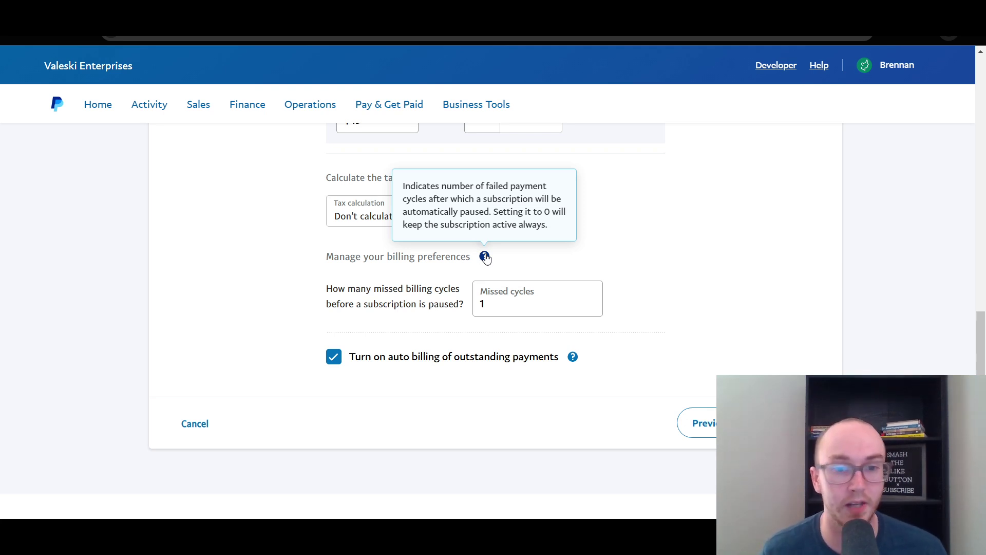
mouse_move(574, 361)
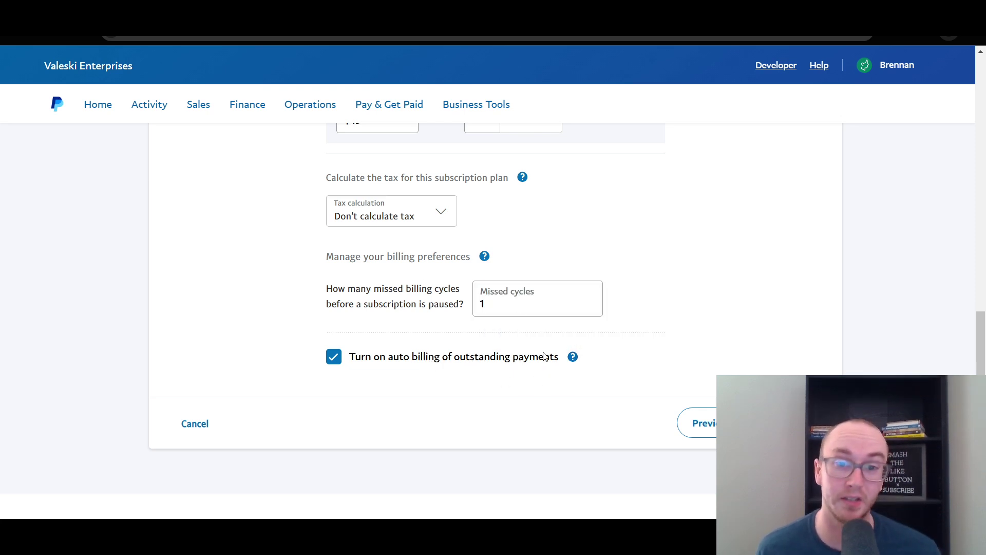
left_click(791, 422)
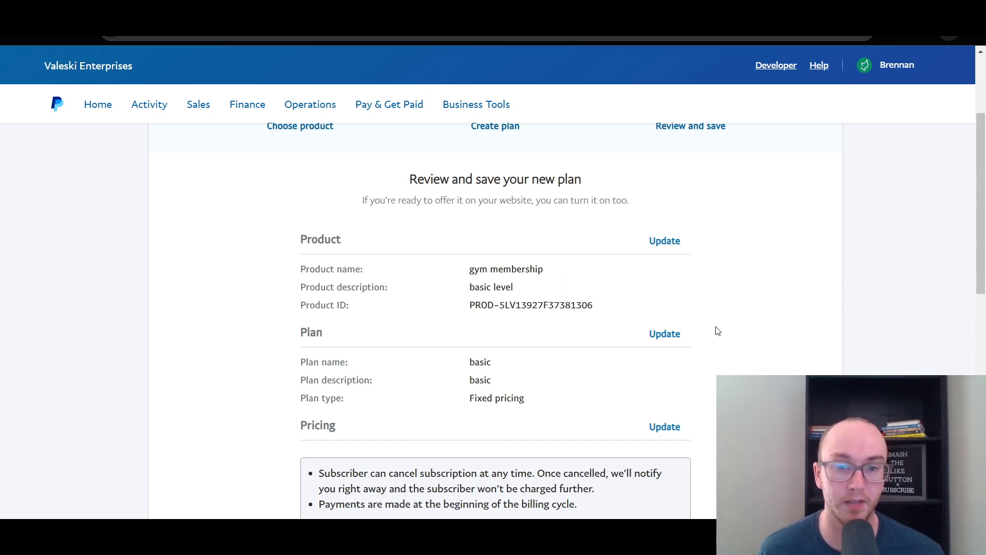
Step: Review the plan's cancellation and payment terms, setup fee and trial period details
scroll(710, 341, "down", 6)
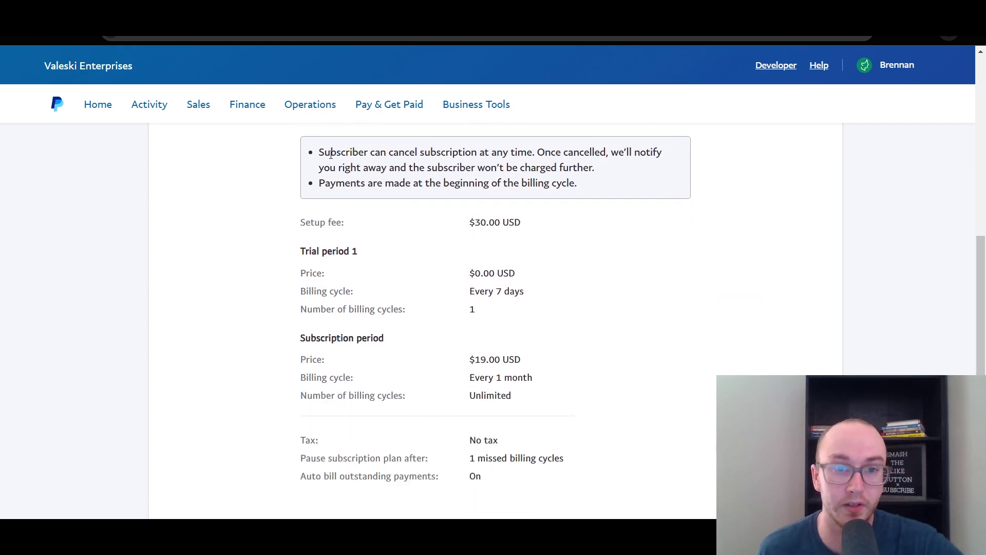
left_click_drag(330, 152, 616, 171)
left_click(623, 182)
left_click_drag(334, 184, 569, 184)
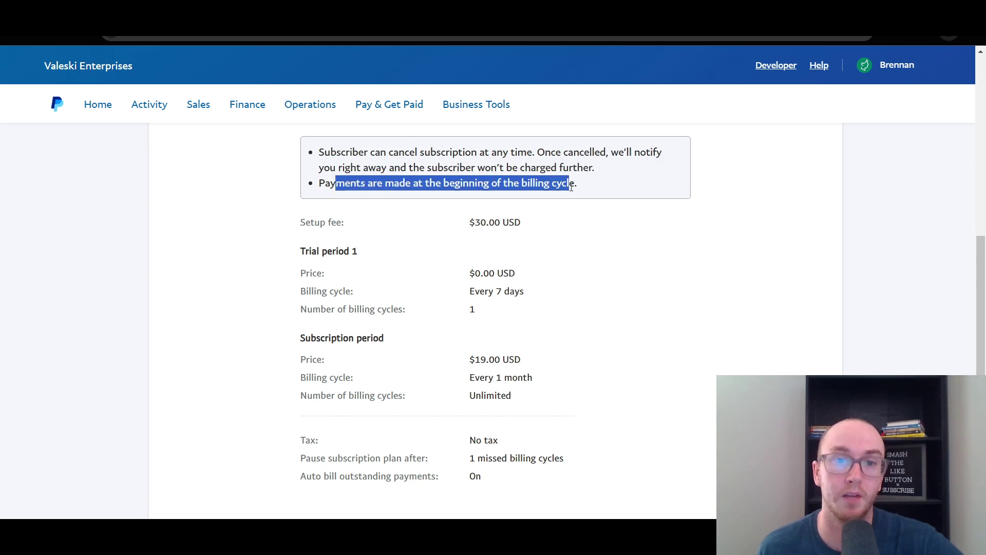
left_click(484, 196)
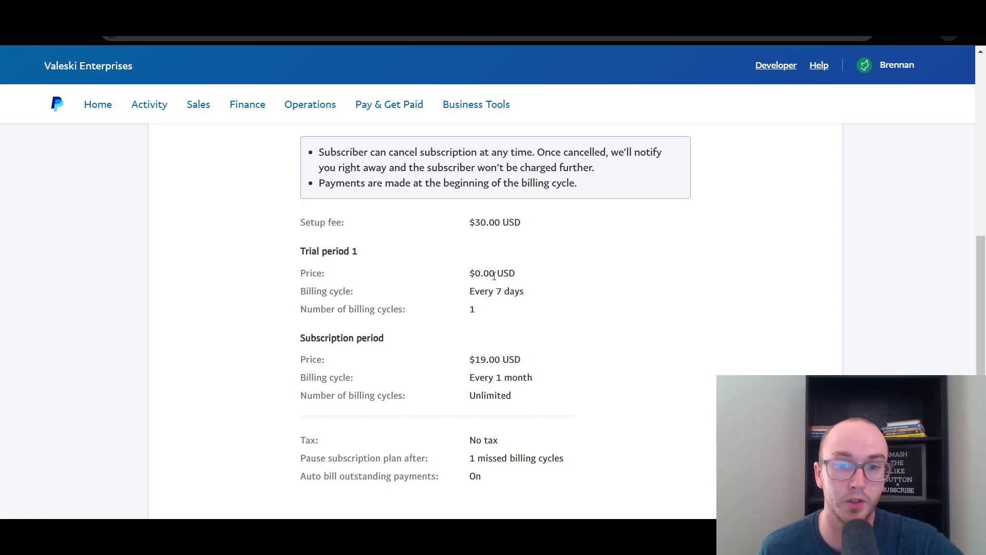
left_click_drag(471, 273, 506, 274)
left_click(508, 291)
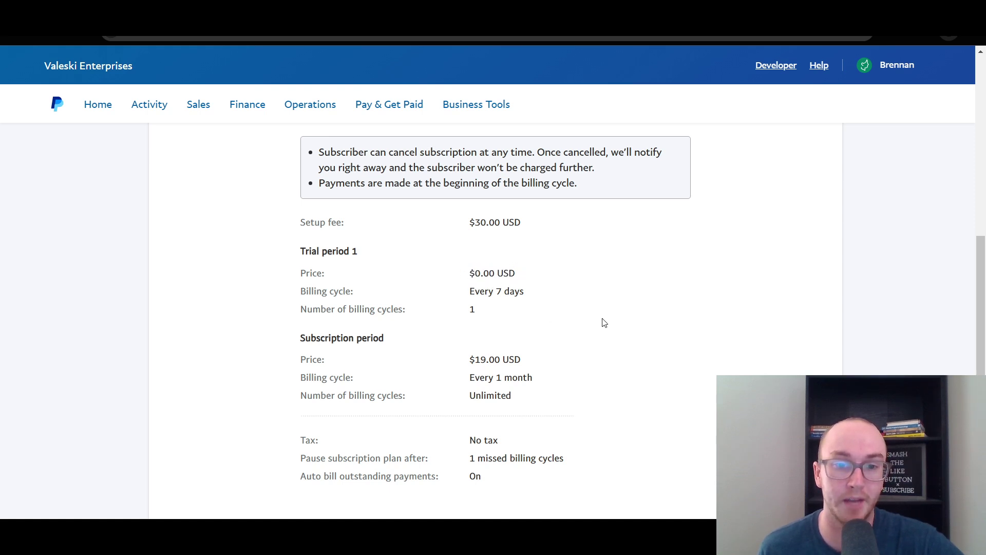
Step: Review the subscription period's price and billing cycles, and the tax, pause and auto-billing settings
scroll(604, 323, "down", 1)
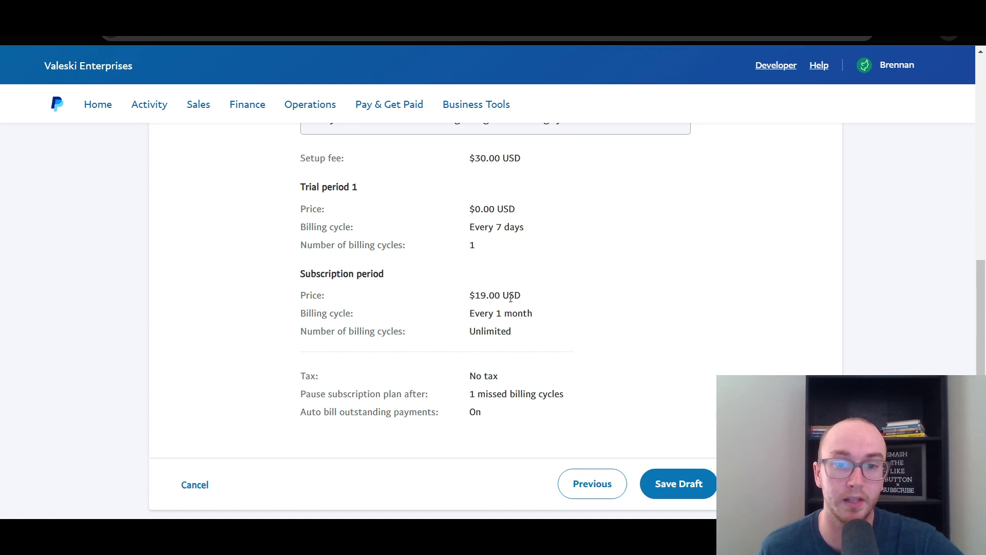
mouse_move(475, 333)
left_mouse_down()
mouse_move(568, 335)
mouse_move(468, 337)
left_mouse_up()
left_click(567, 339)
left_click(522, 336)
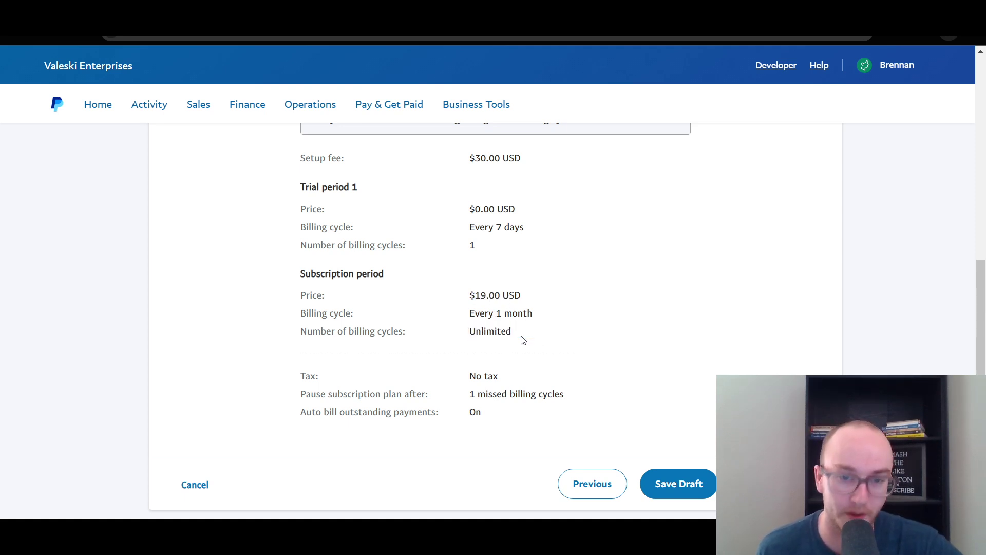
scroll(508, 385, "down", 1)
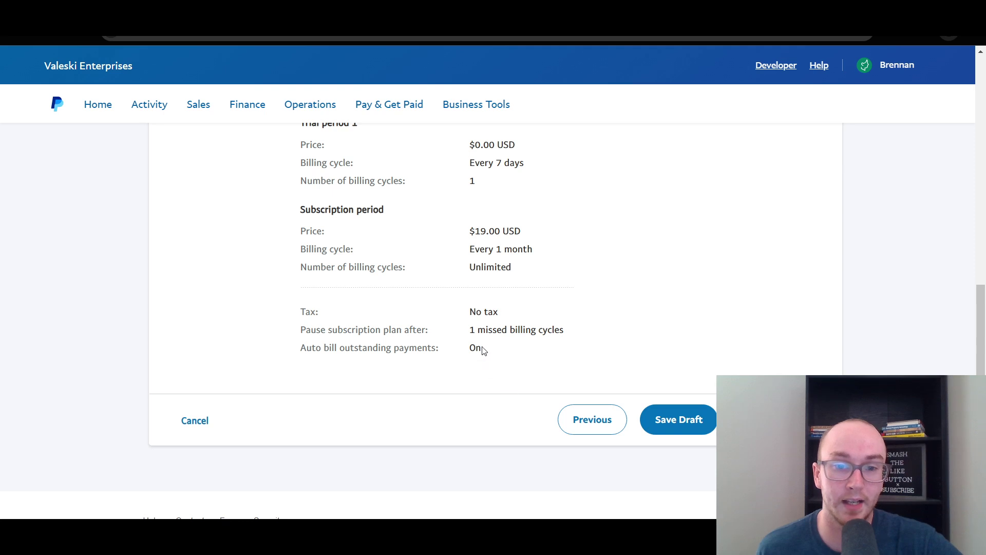
left_click_drag(301, 331, 376, 331)
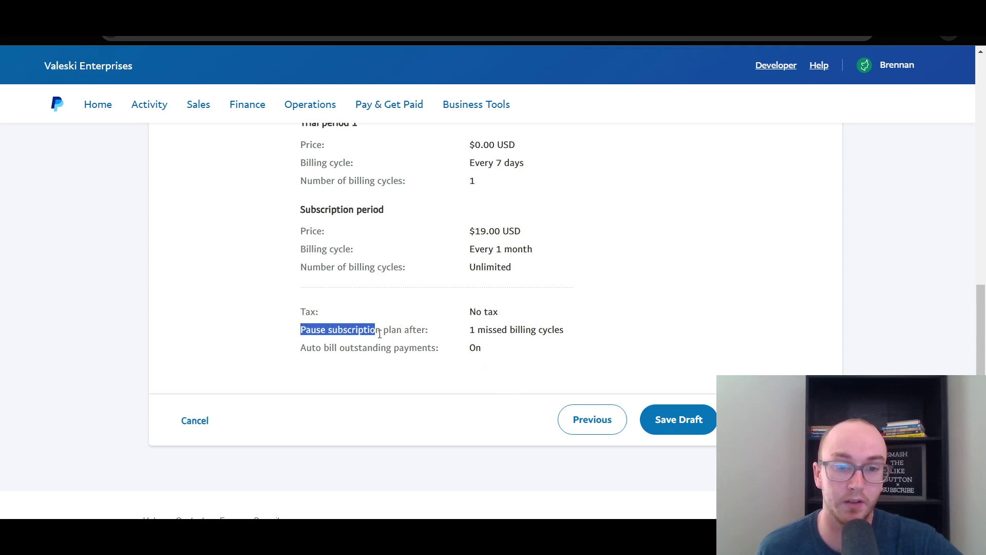
left_click(377, 332)
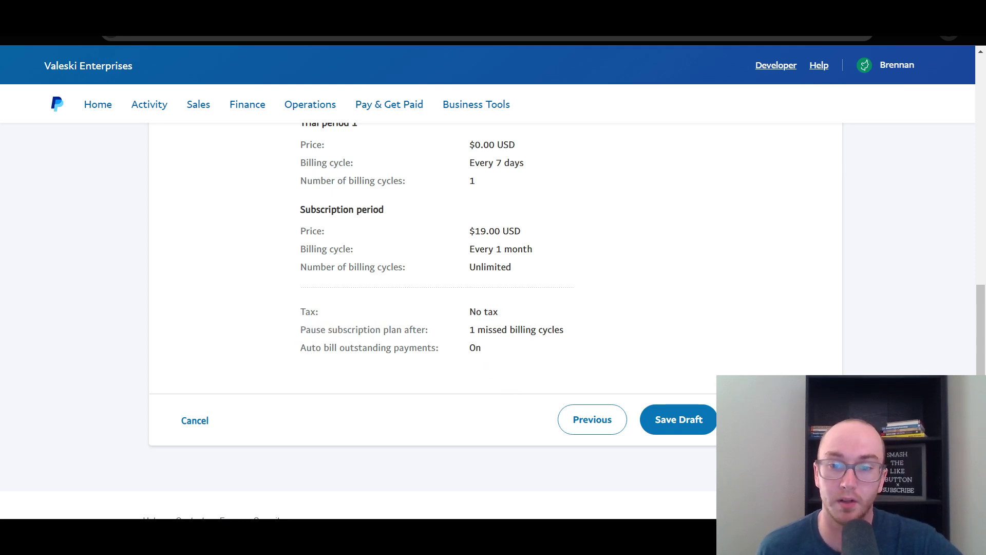
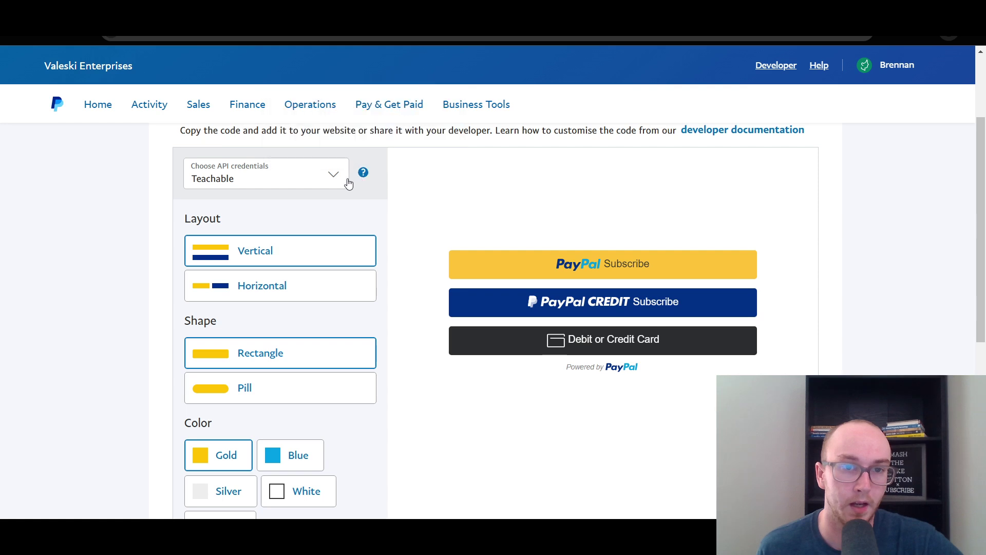
Step: Try the Horizontal layout for the subscribe buttons and switch back to Vertical
left_click(307, 288)
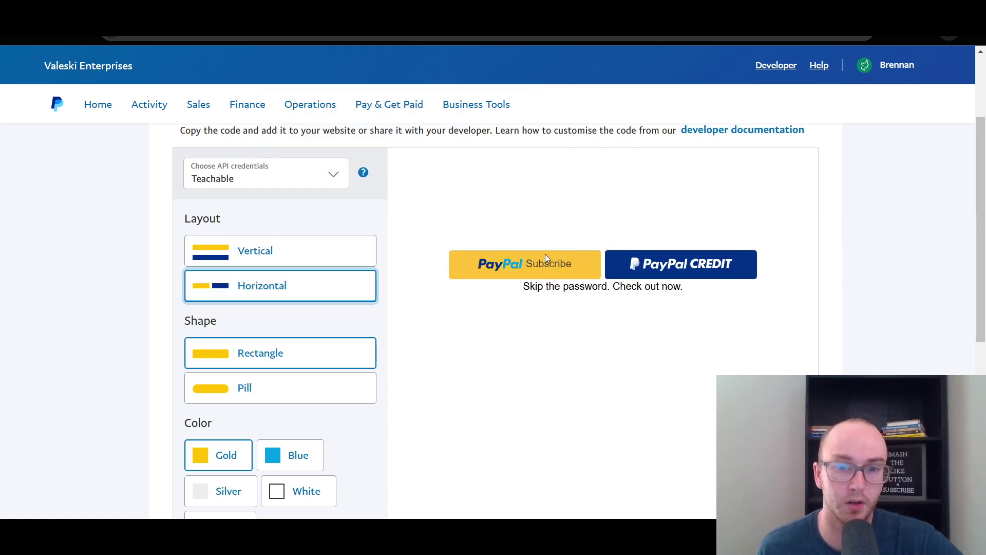
left_click(349, 261)
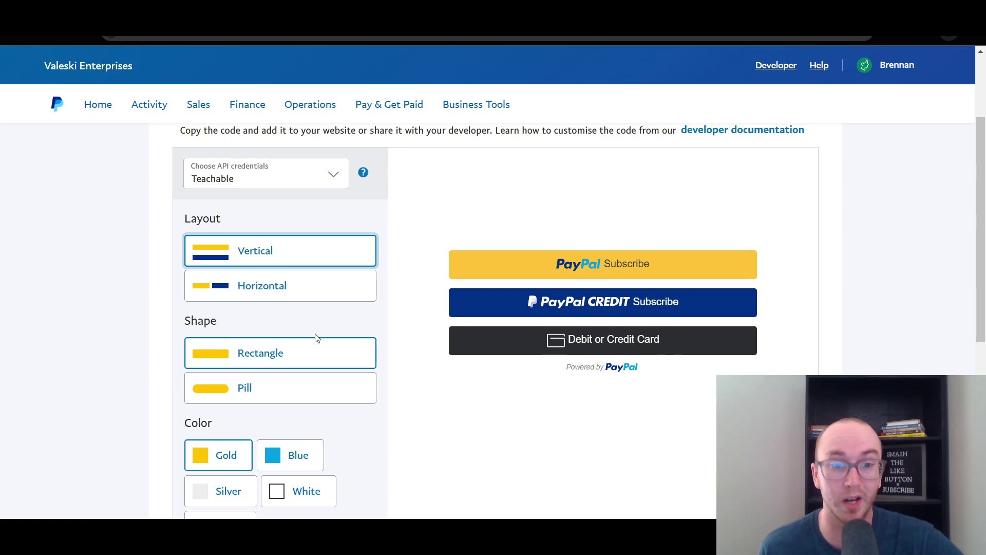
scroll(401, 308, "down", 1)
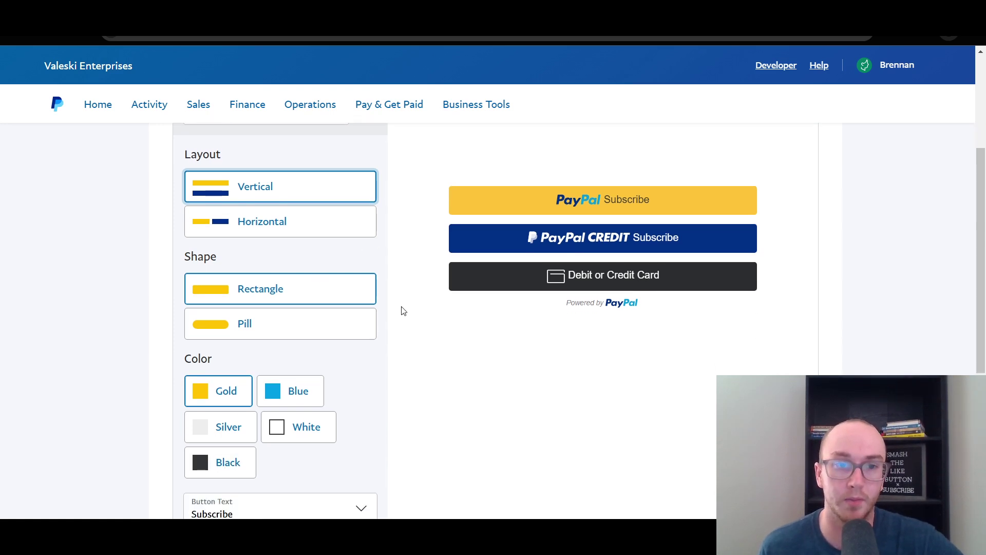
left_click(334, 231)
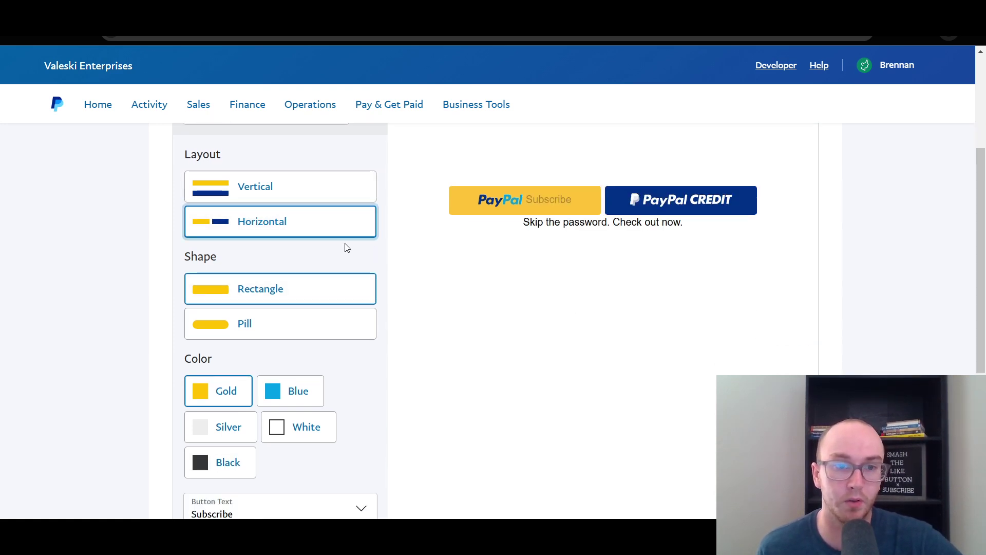
left_click(323, 194)
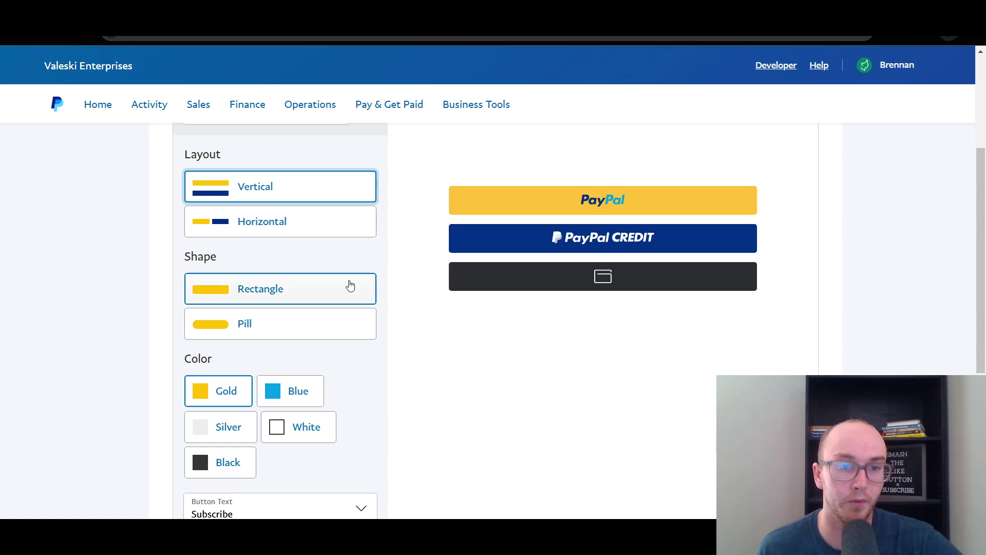
Step: Change the subscribe buttons' shape to Pill
scroll(344, 277, "down", 1)
left_click(334, 261)
scroll(399, 286, "up", 1)
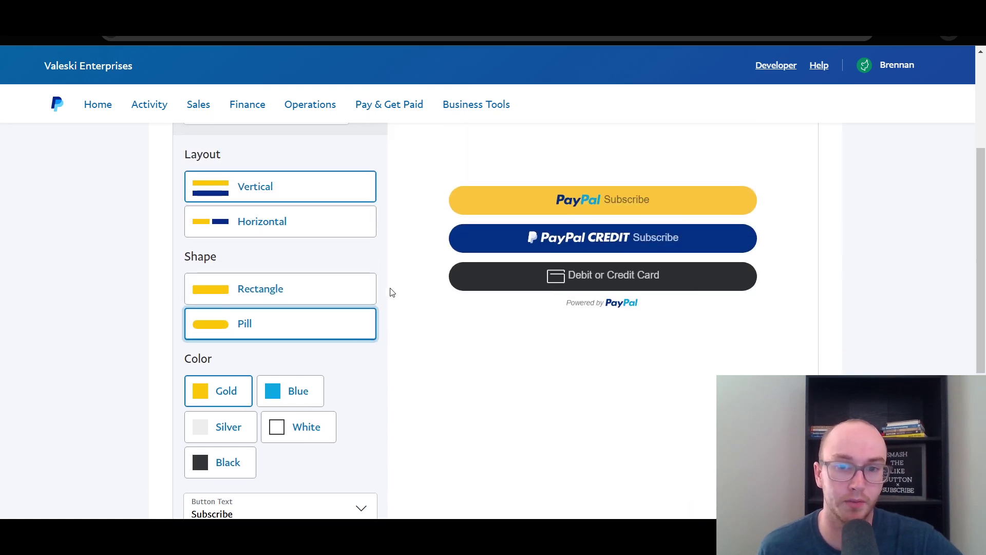
Step: Try Blue, Silver, White and Black as the subscribe button color and return to Gold
scroll(390, 291, "down", 2)
left_click(322, 276)
scroll(394, 302, "up", 2)
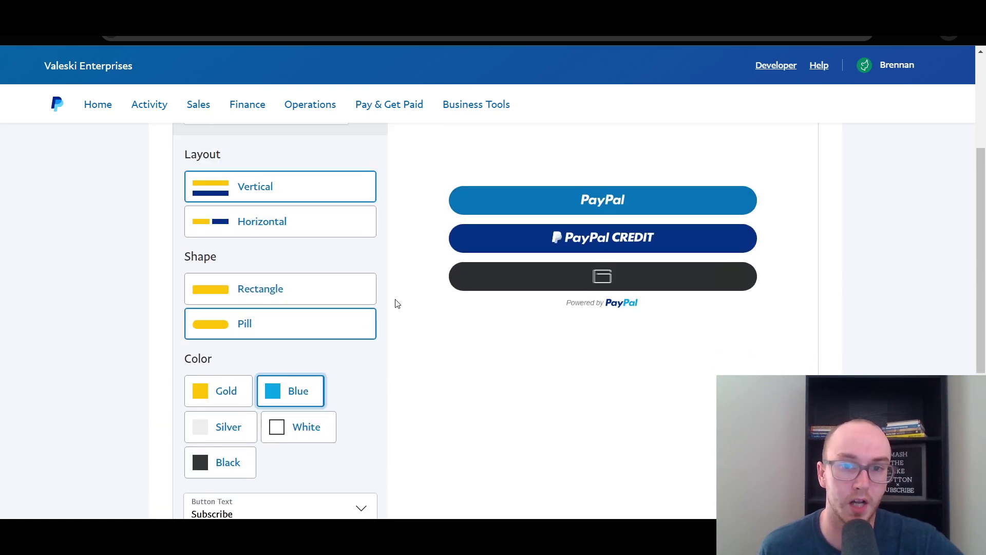
left_click(254, 428)
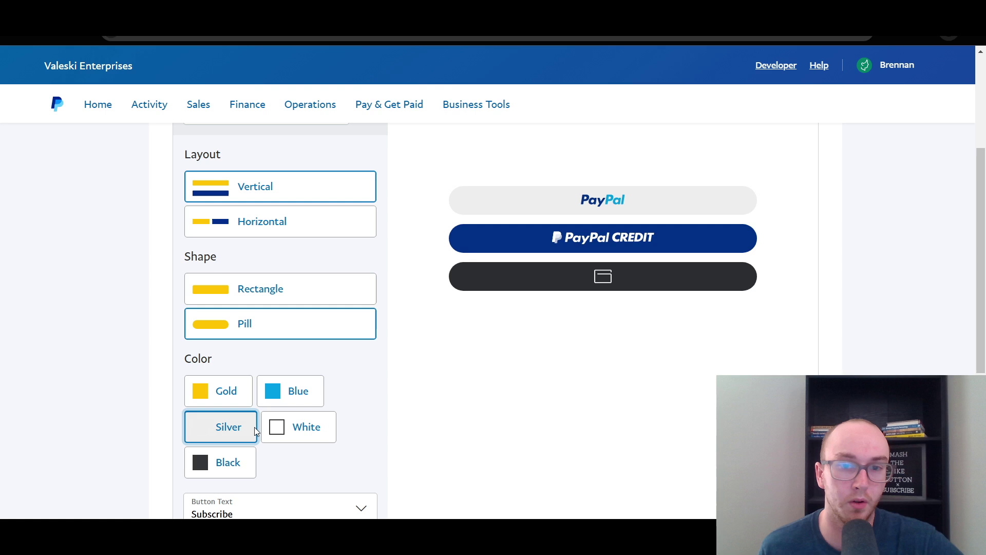
left_click(294, 435)
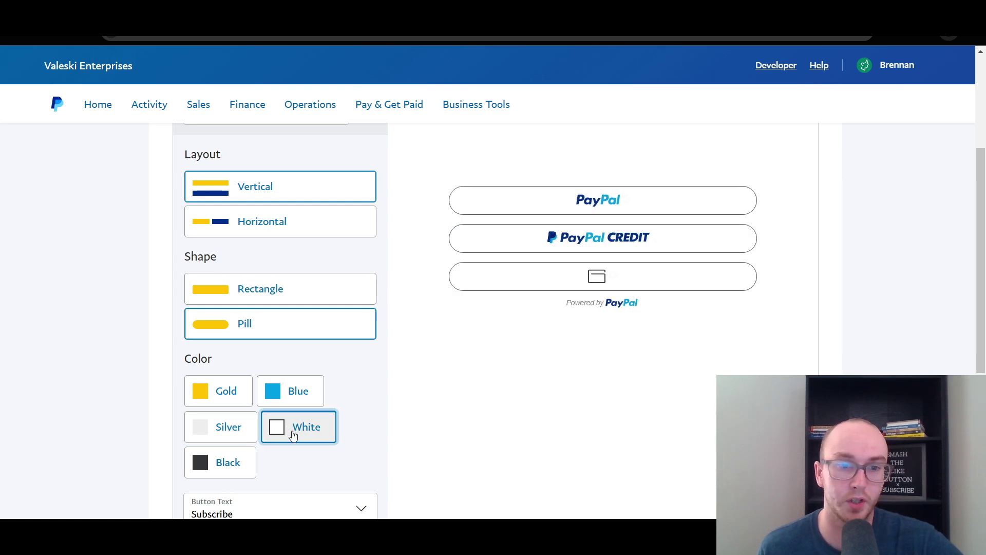
left_click(199, 474)
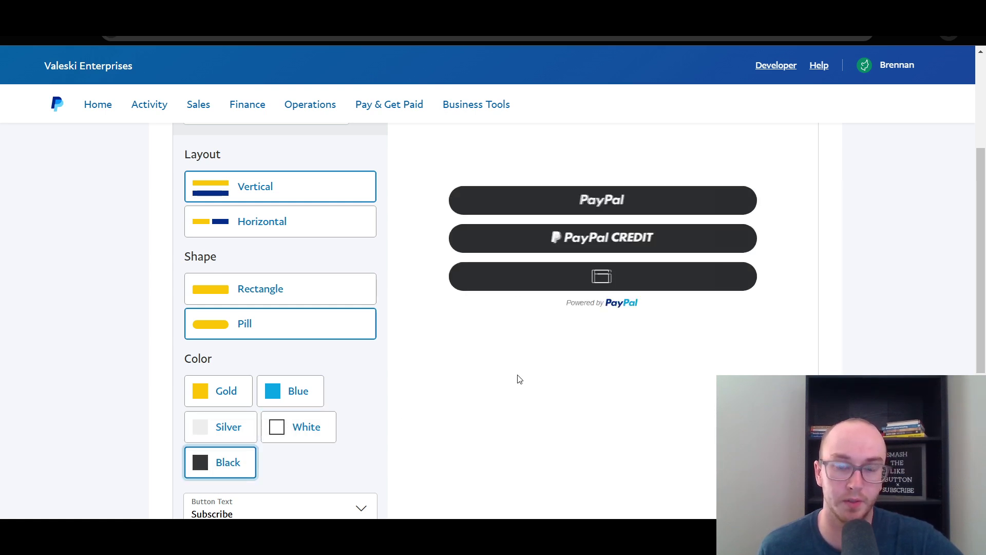
key("Right")
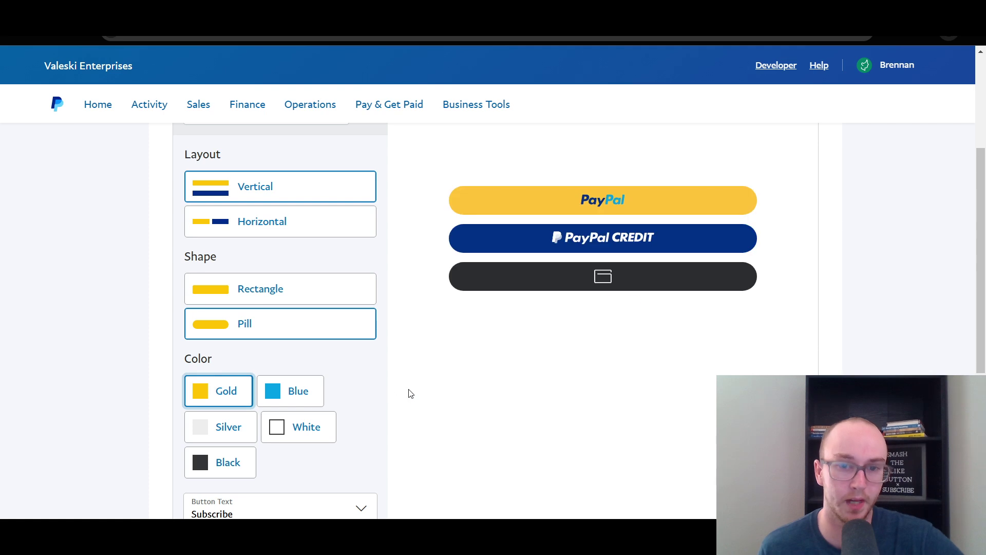
Step: Try PayPal as the button text and switch back to Subscribe
scroll(408, 391, "down", 3)
scroll(362, 393, "up", 1)
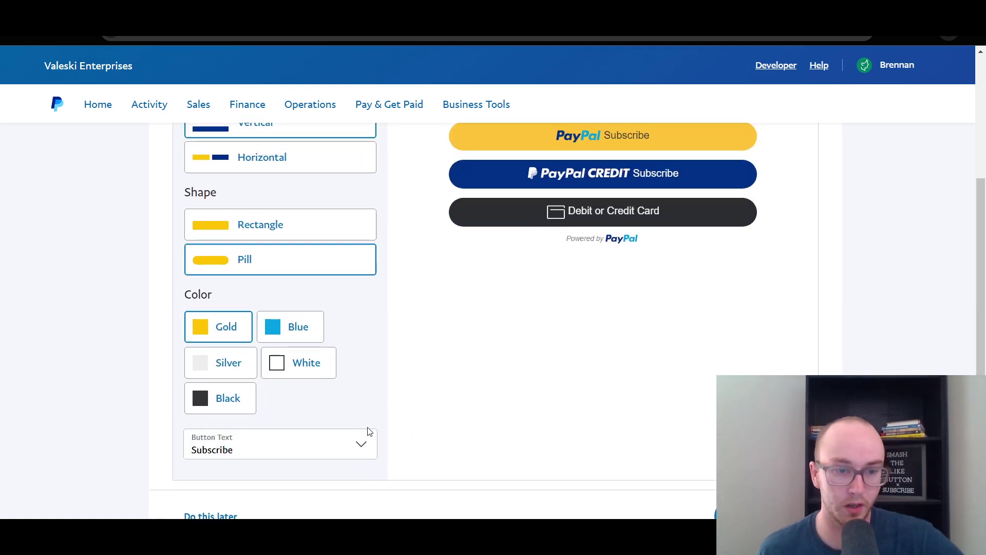
left_click(365, 446)
scroll(366, 446, "down", 1)
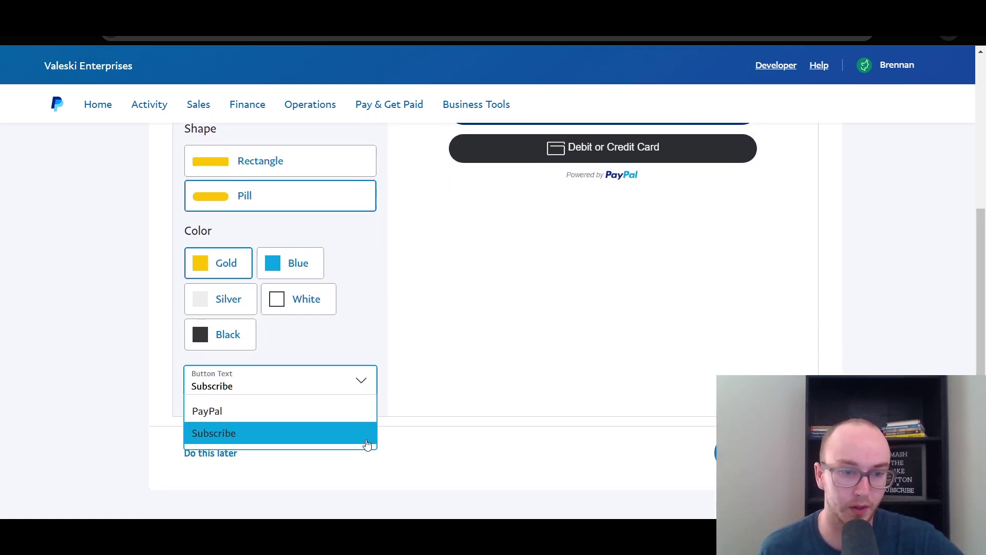
left_click(339, 414)
scroll(385, 403, "down", 2)
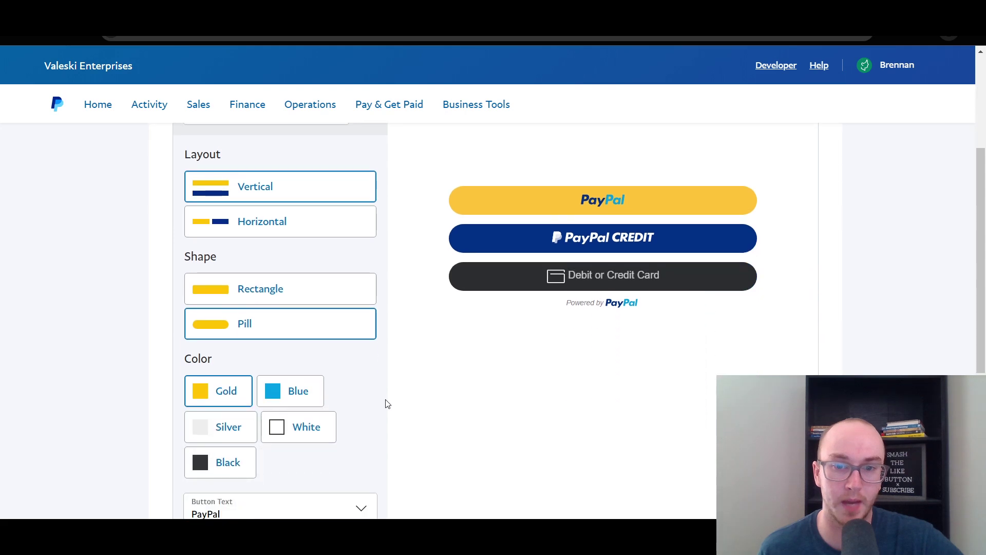
scroll(368, 421, "down", 2)
left_click(365, 394)
left_click(321, 430)
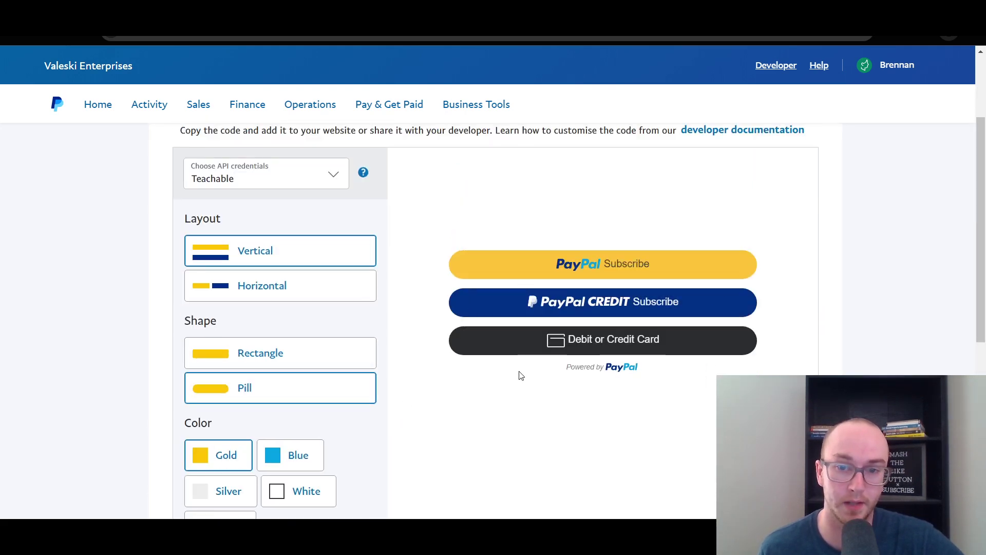
Step: Copy the subscribe button's code, and view and close the instructions for adding it to a website
scroll(521, 376, "down", 5)
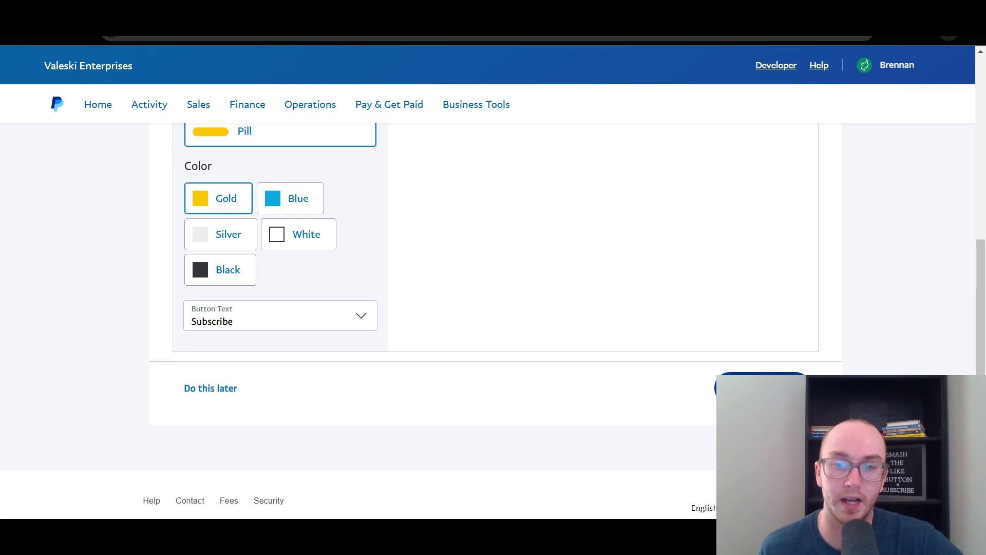
left_click(760, 388)
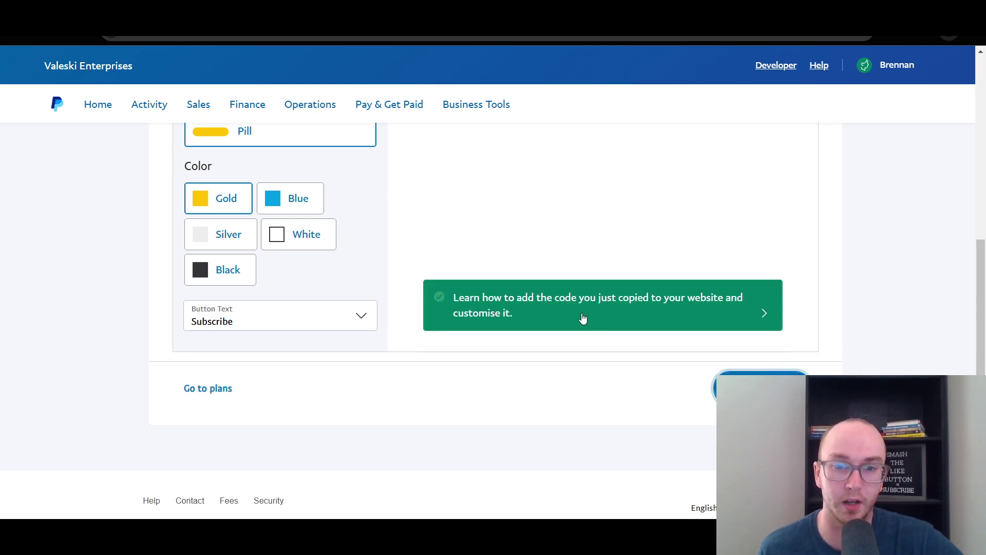
scroll(668, 374, "up", 3)
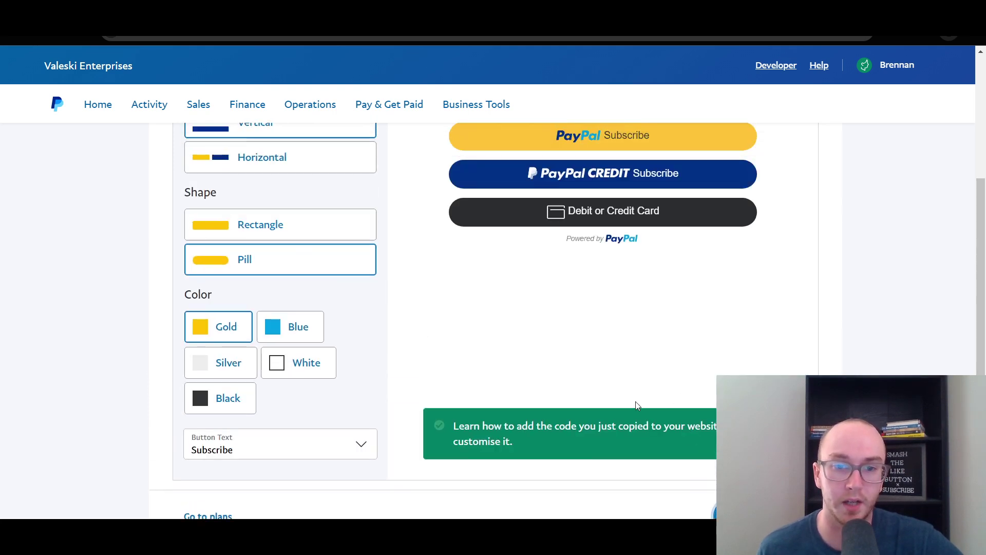
left_click(528, 436)
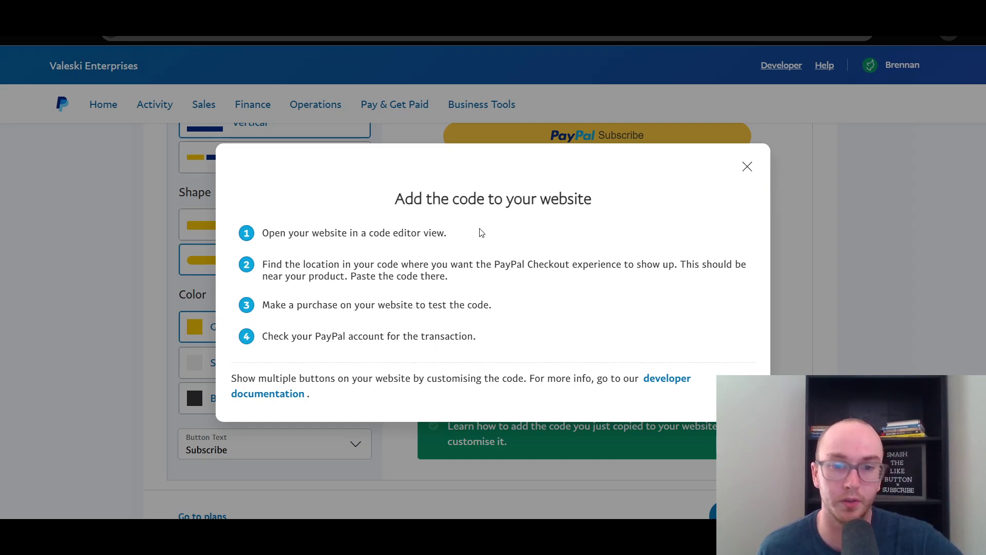
left_click(748, 169)
scroll(404, 398, "down", 4)
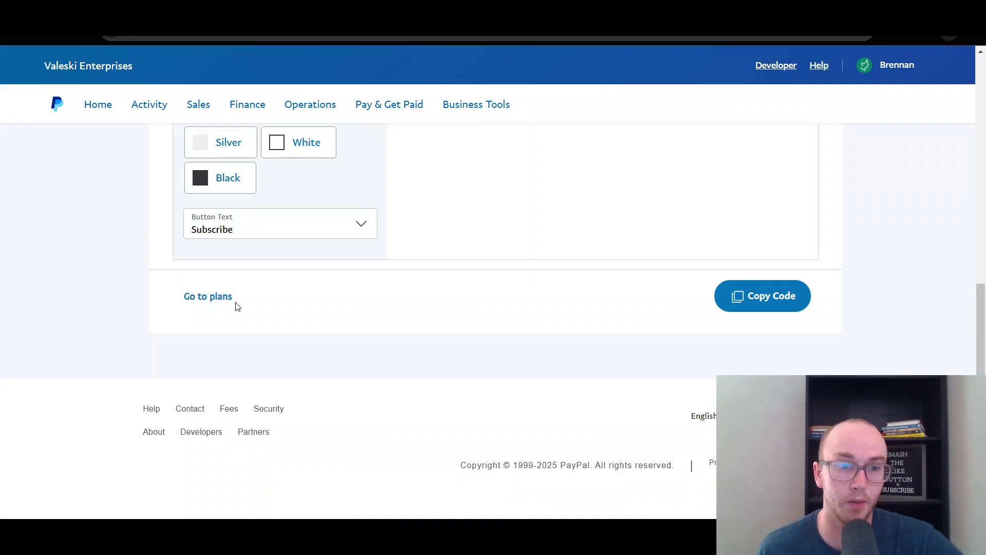
Step: Return to the subscription plans list and view the available actions for the basic plan
left_click(220, 297)
scroll(873, 335, "down", 3)
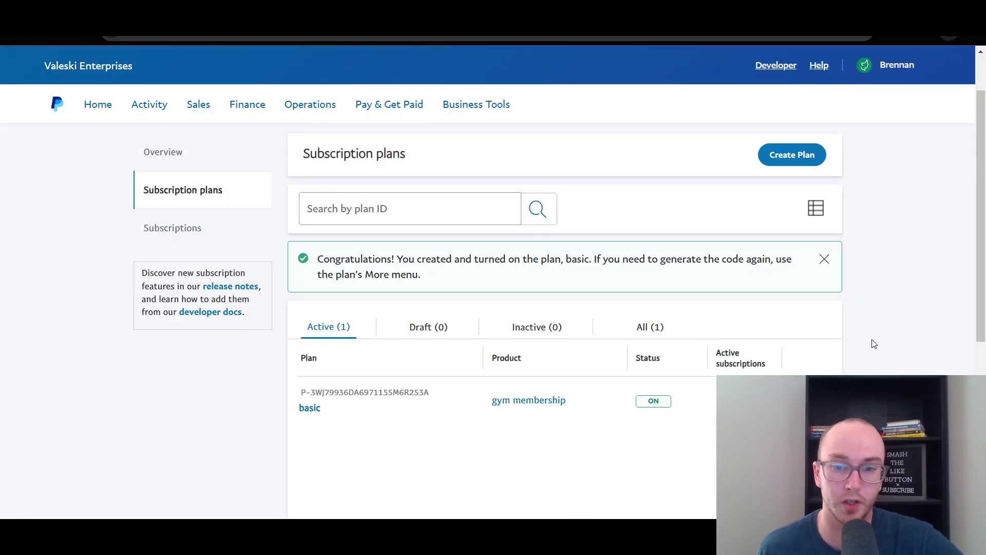
left_click(808, 338)
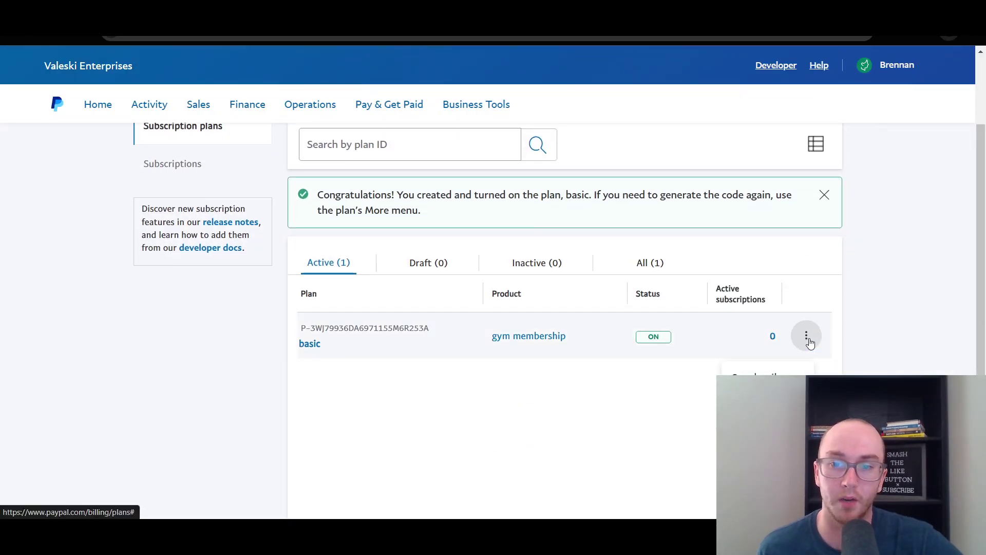
left_click(808, 338)
left_click_drag(984, 305, 973, 236)
scroll(821, 318, "down", 2)
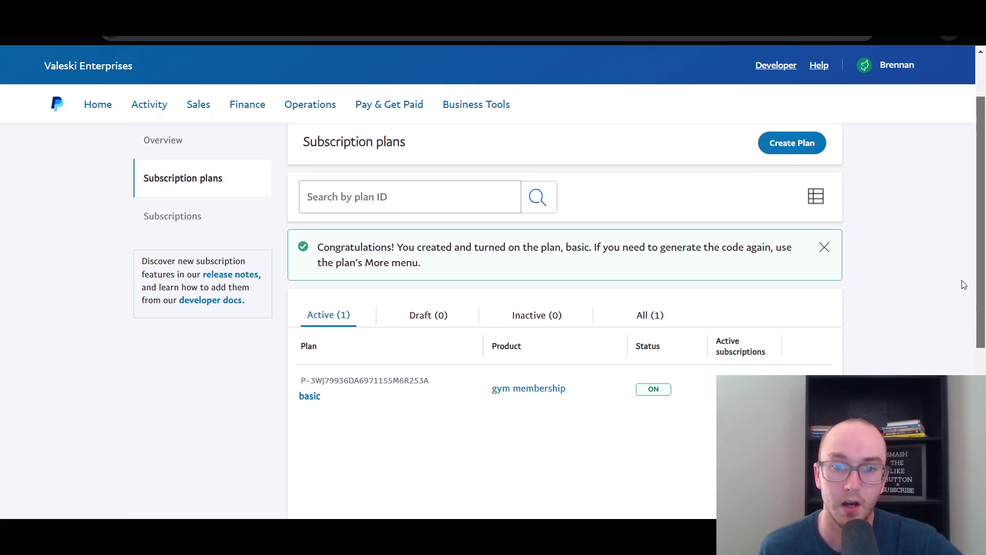
Step: Review the subscription plans page and the action options offered for the active basic plan
scroll(909, 323, "up", 1)
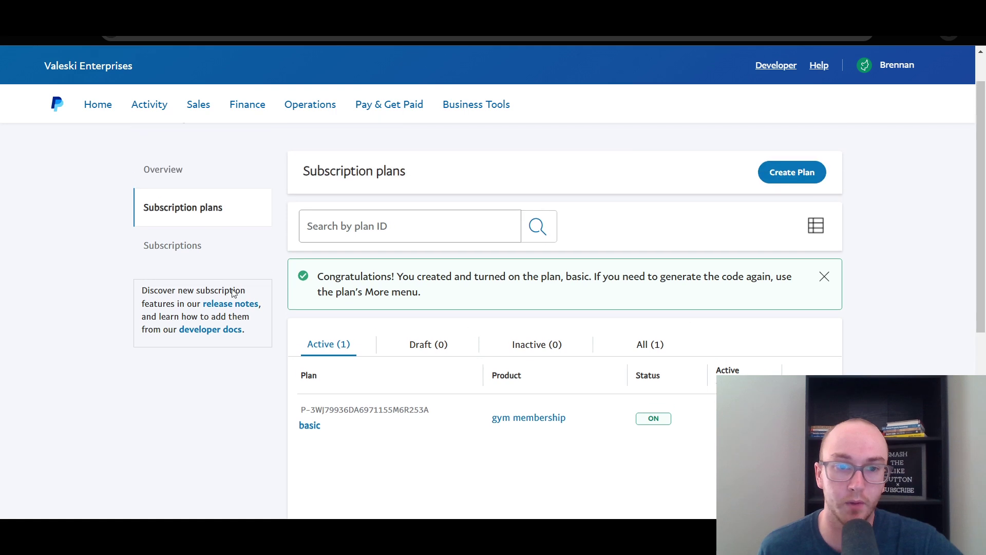
scroll(215, 304, "up", 1)
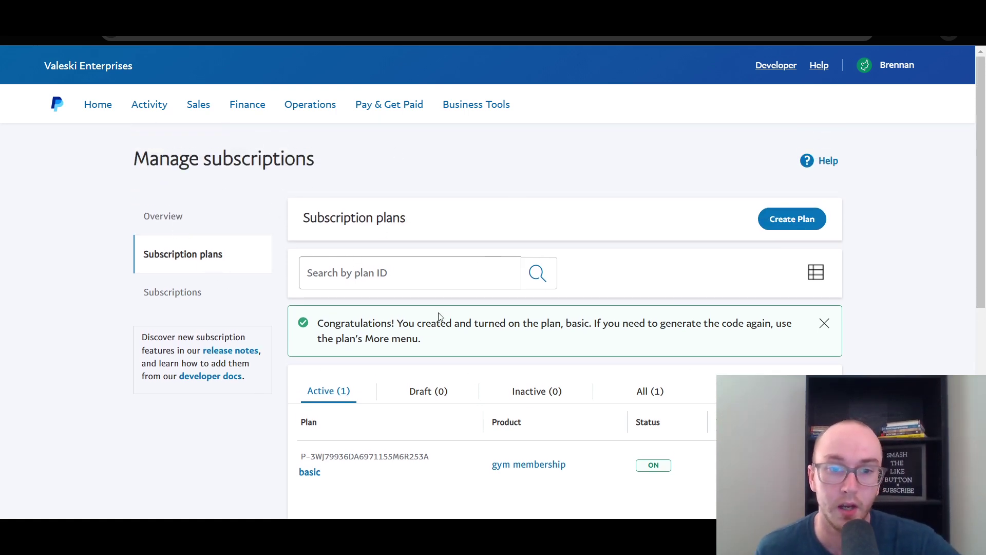
scroll(439, 315, "down", 2)
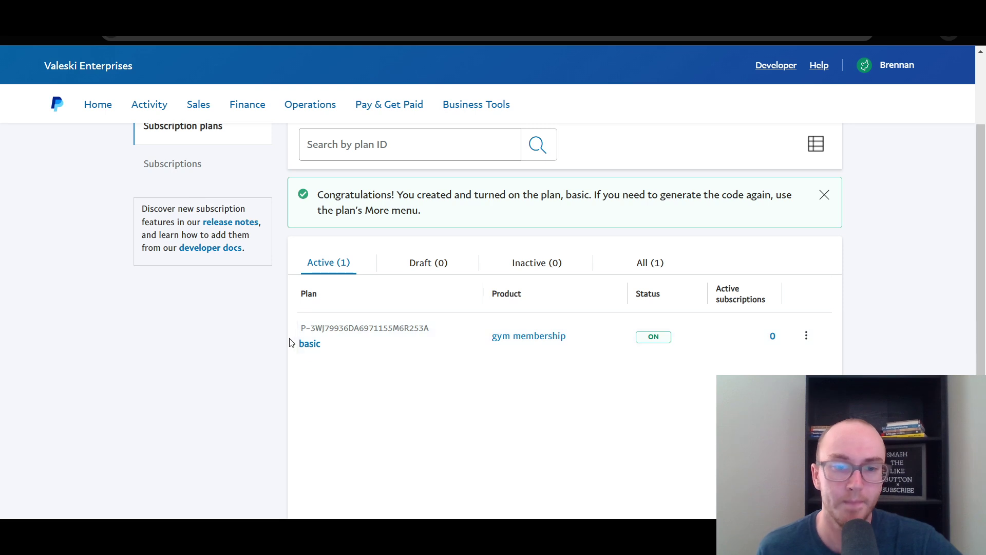
scroll(288, 339, "up", 2)
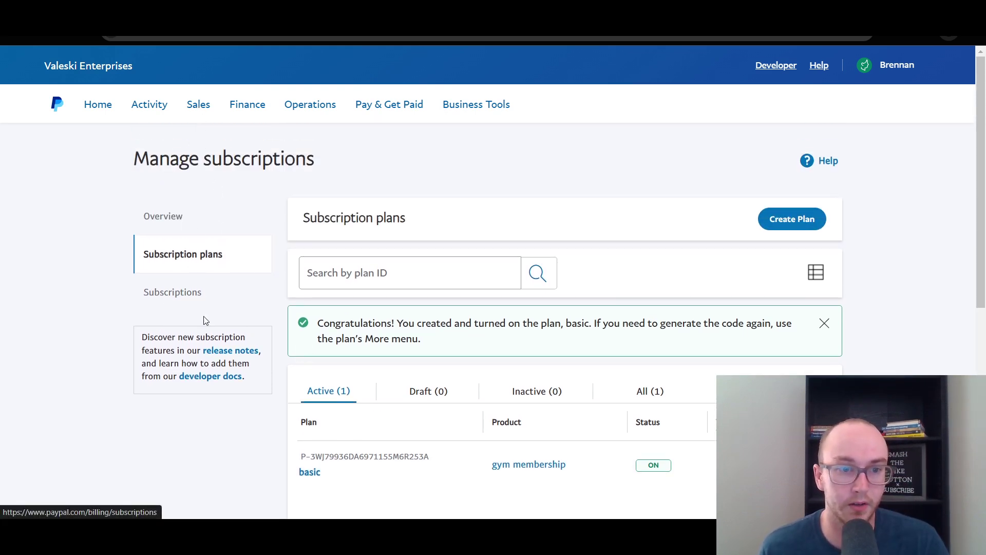
scroll(381, 354, "down", 2)
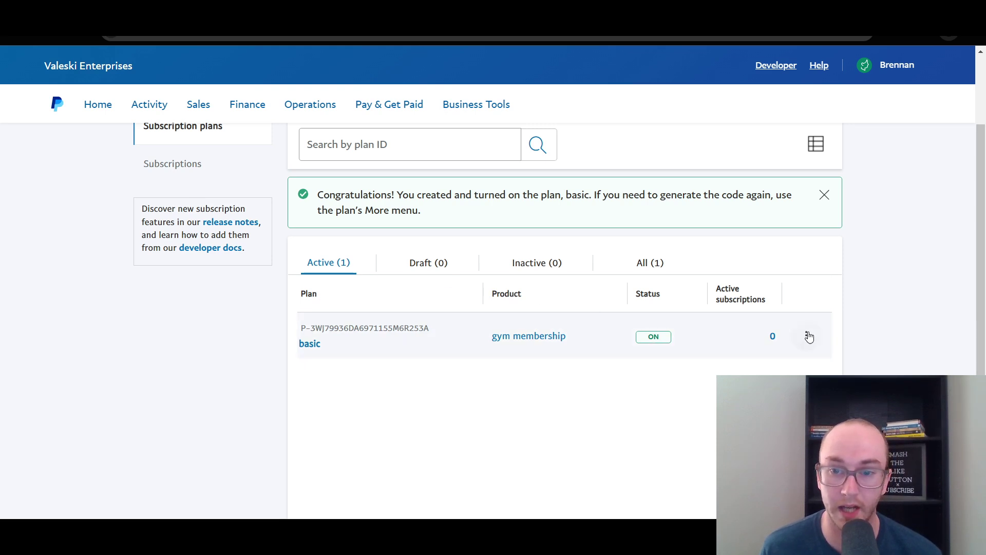
scroll(866, 316, "down", 1)
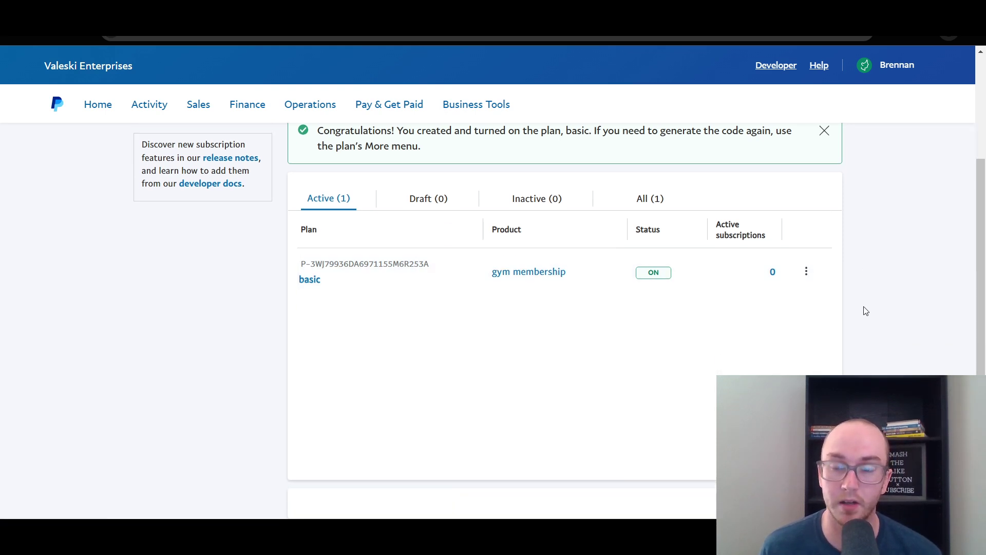
left_click(805, 276)
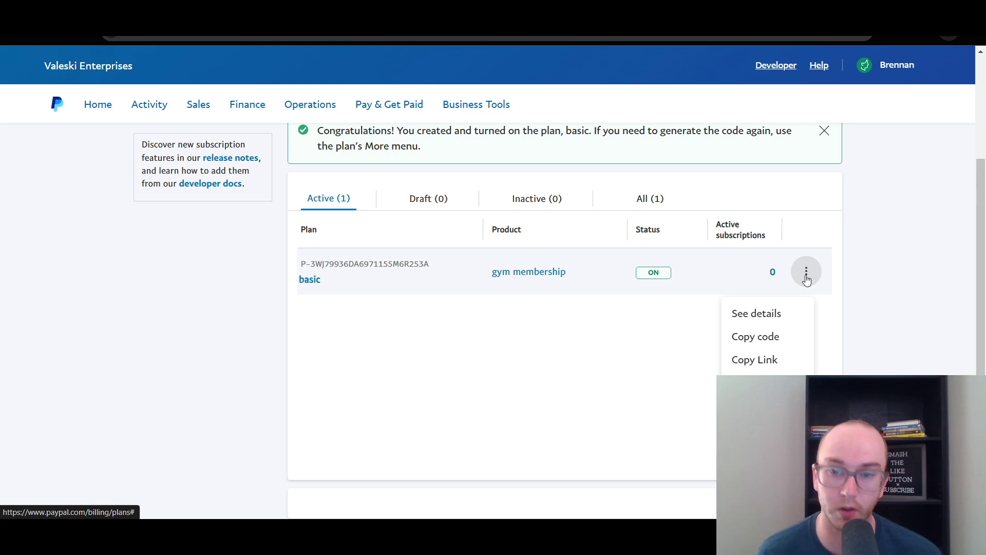
left_click(971, 301)
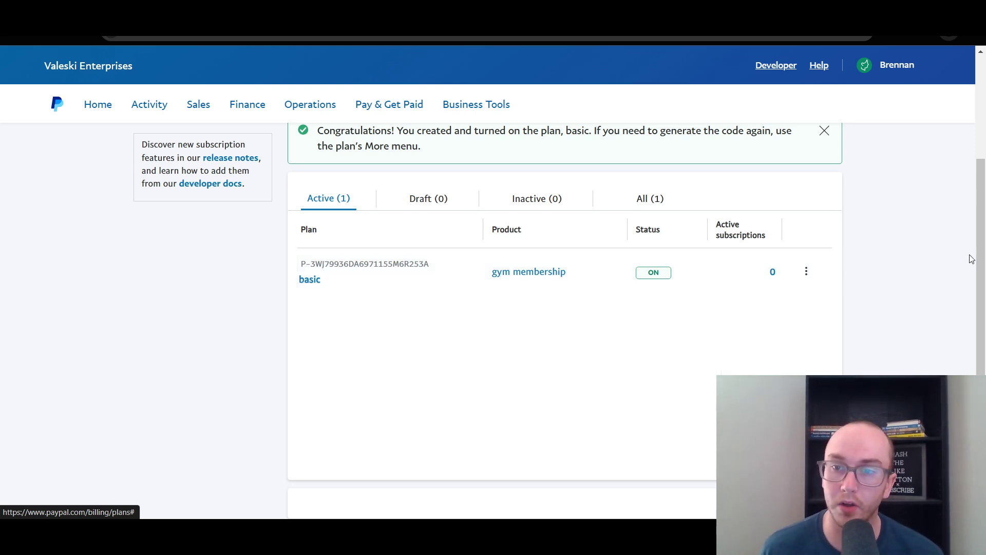
scroll(972, 303, "down", 1)
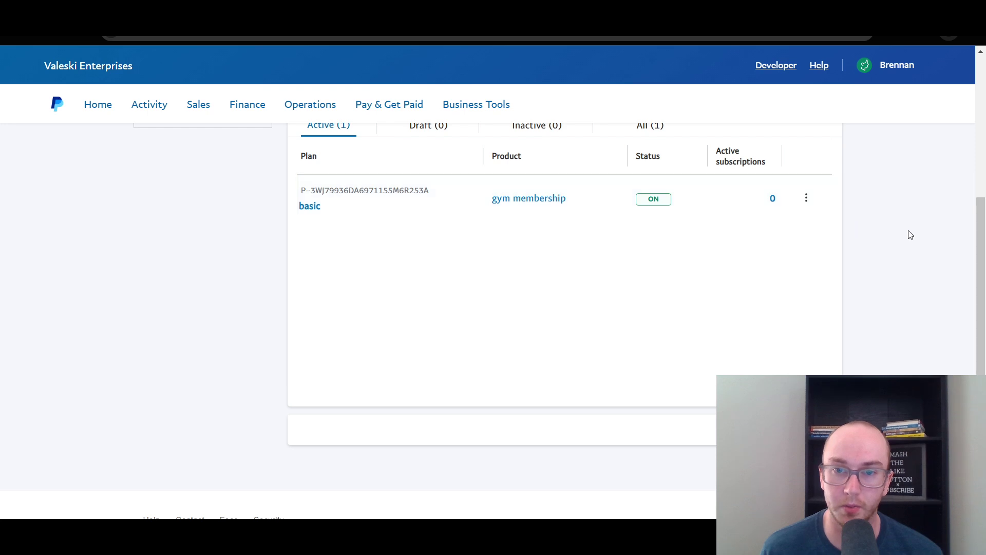
Step: Copy the basic plan's shareable subscription weblink
left_click(806, 200)
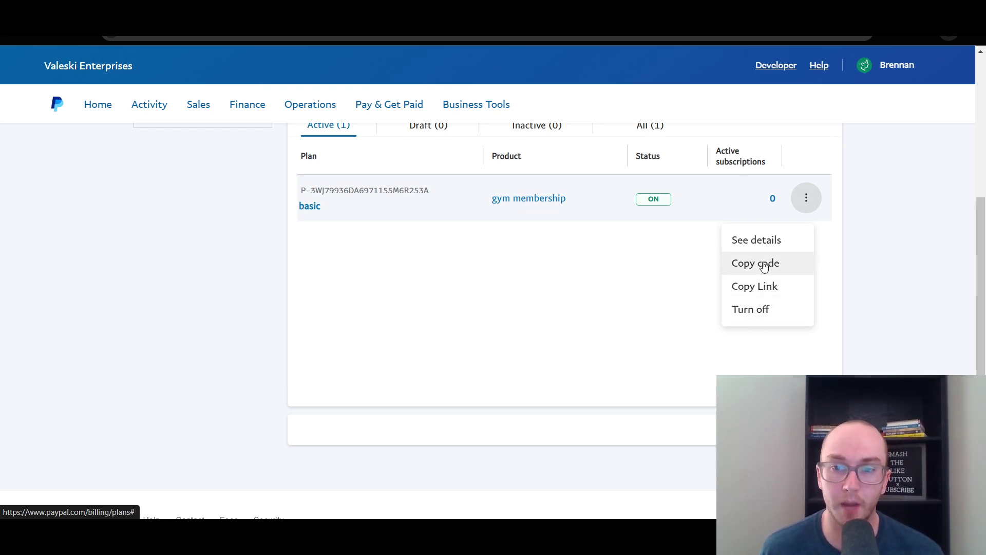
left_click(766, 291)
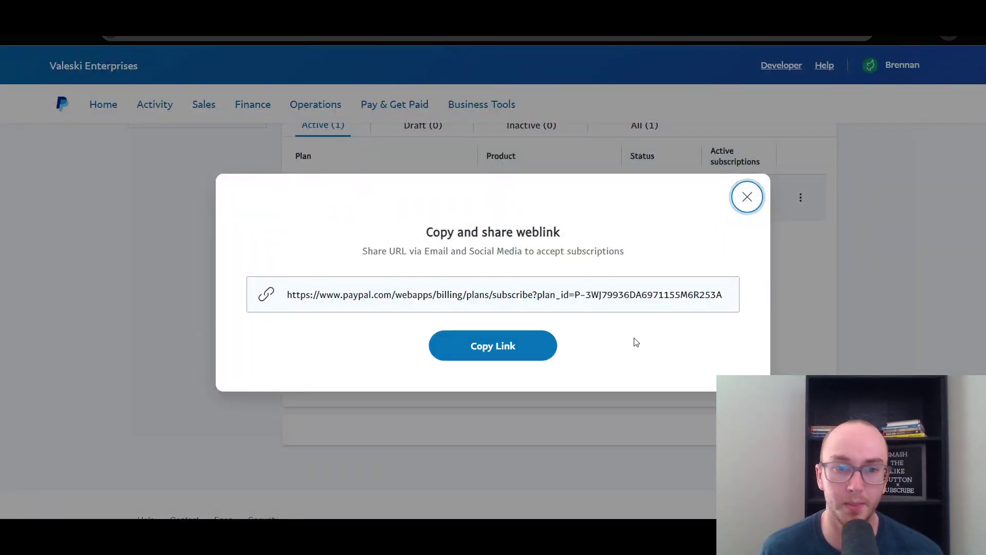
left_click(485, 336)
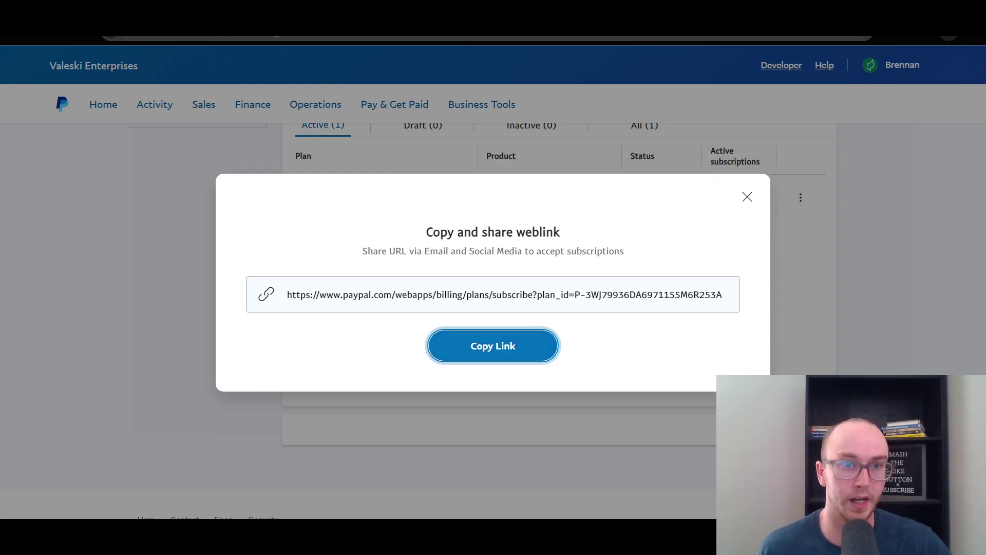
Step: Open the copied basic plan subscription link in the browser to load its checkout page
right_click(273, 33)
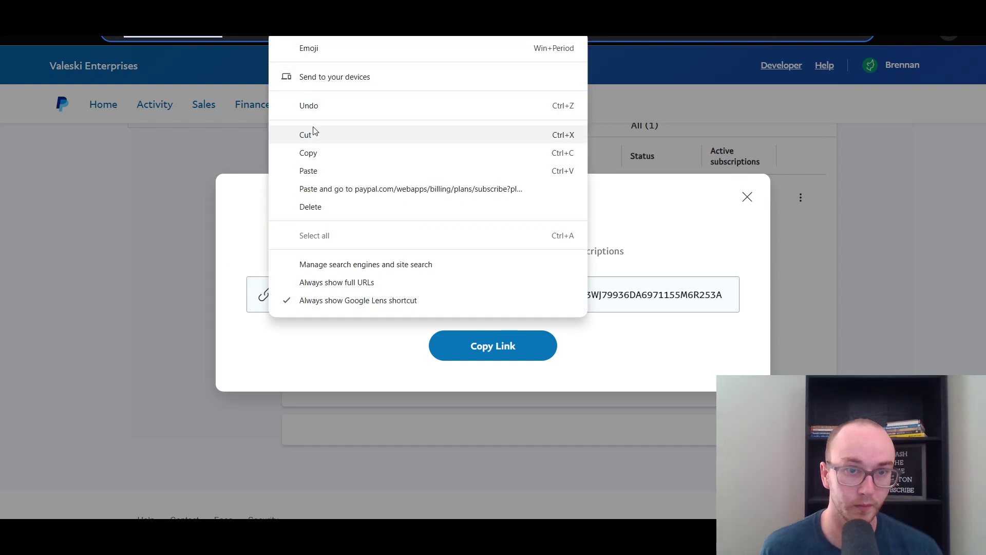
left_click(309, 171)
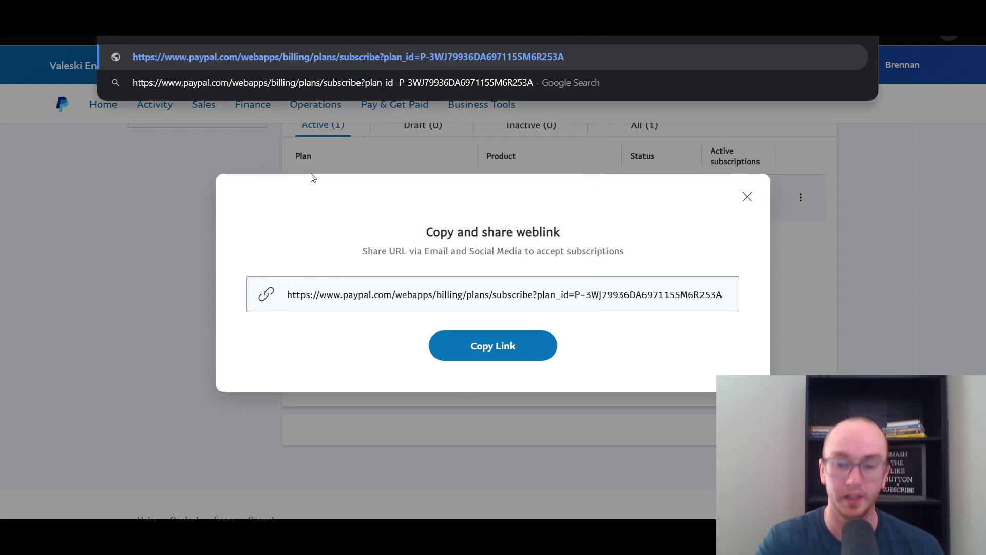
key("Escape")
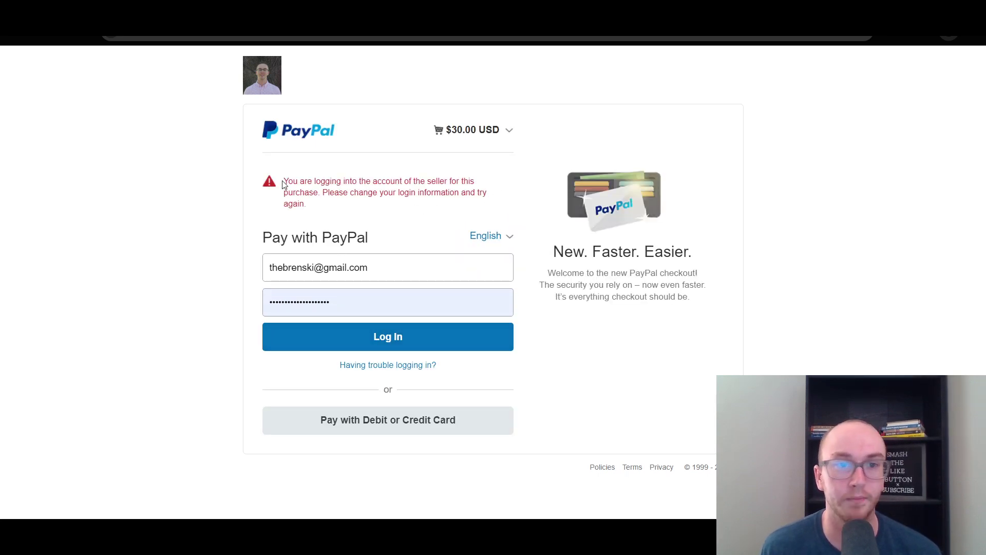
Step: Read the login warning shown on the plan's checkout page
left_click_drag(283, 184, 413, 197)
left_click(413, 197)
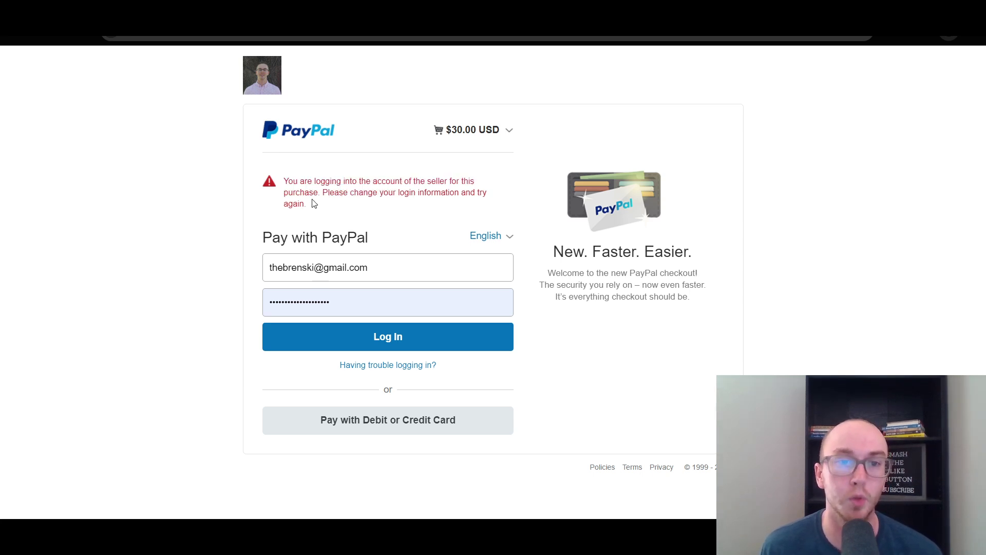
left_click_drag(329, 207, 323, 193)
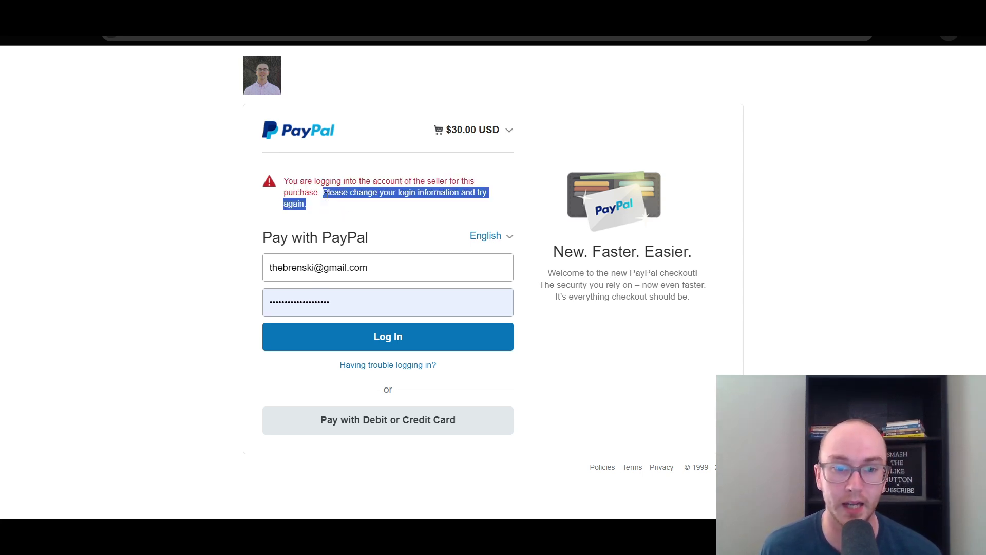
left_click(349, 194)
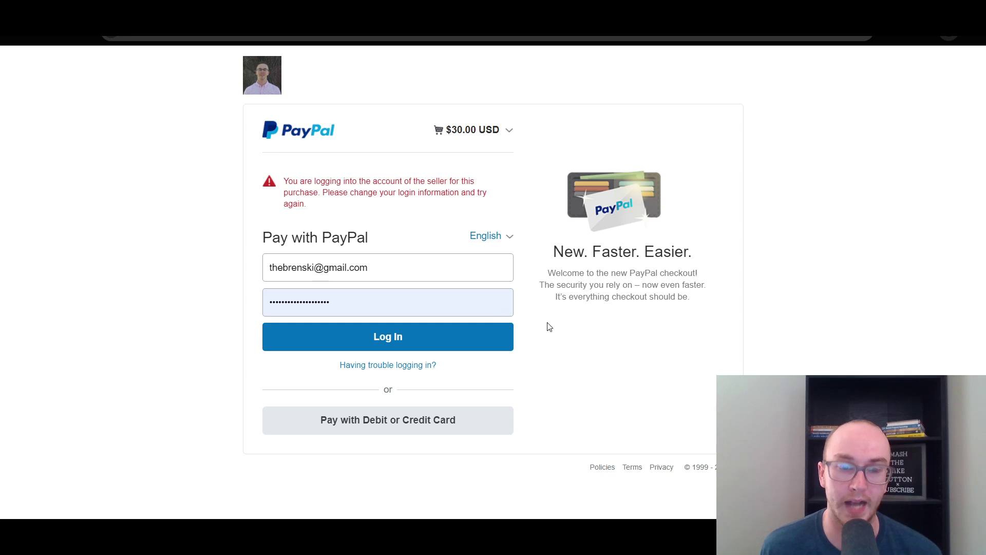
Step: Expand the checkout's order summary and examine the free trial and monthly price terms
left_click(508, 129)
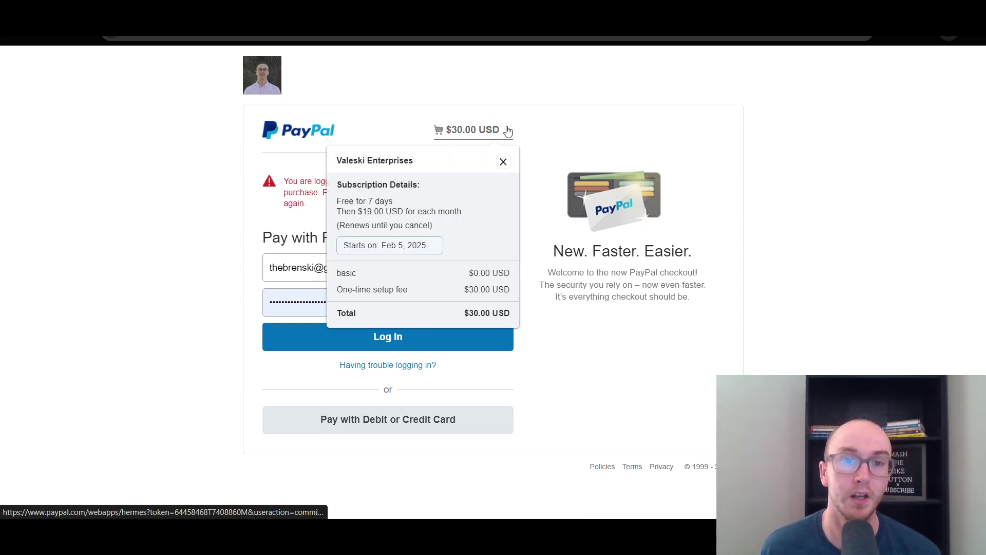
left_click(503, 162)
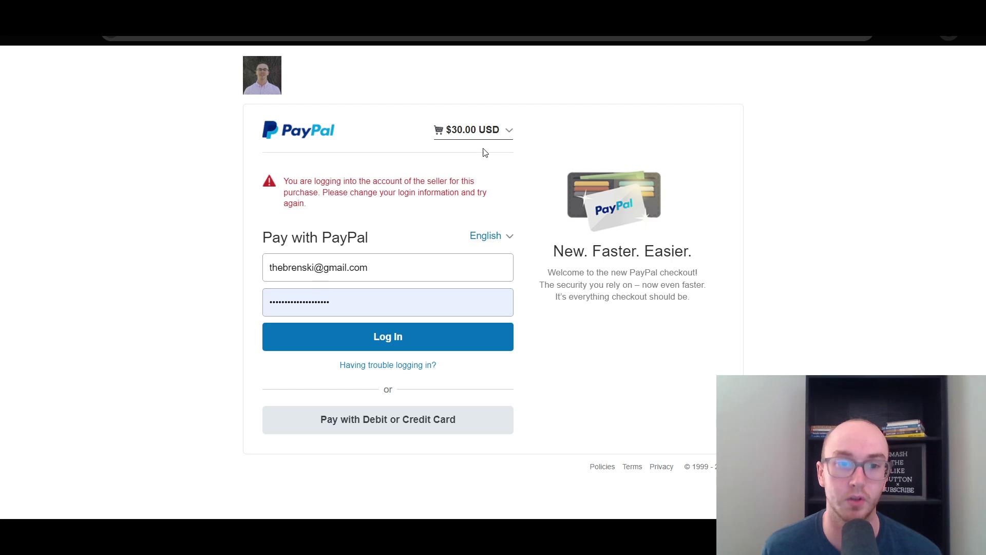
left_click(492, 131)
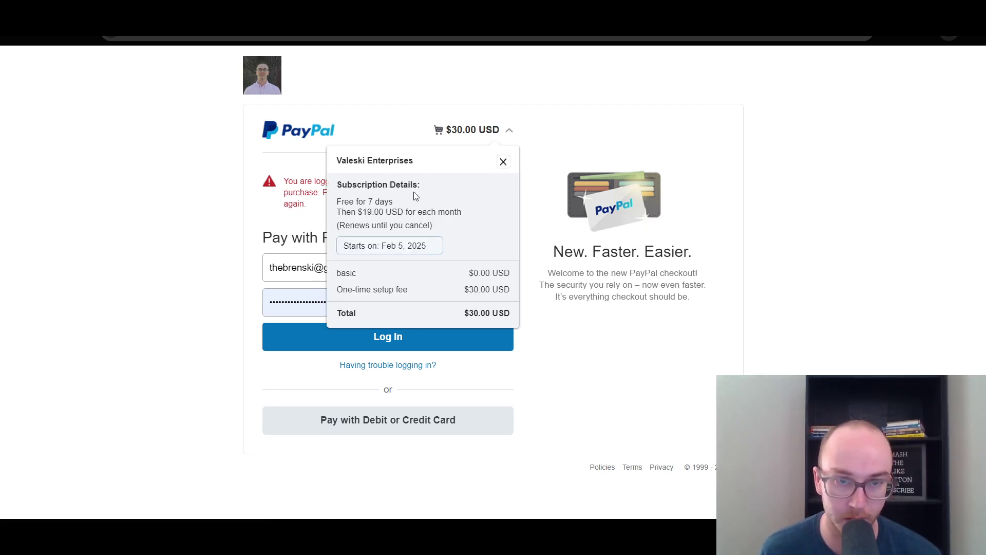
left_click_drag(336, 204, 396, 205)
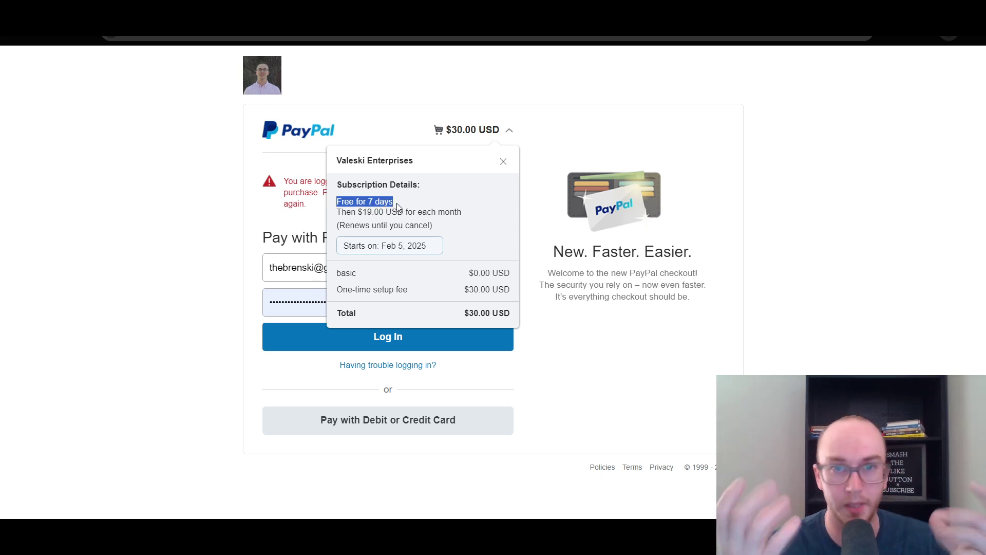
left_click(381, 201)
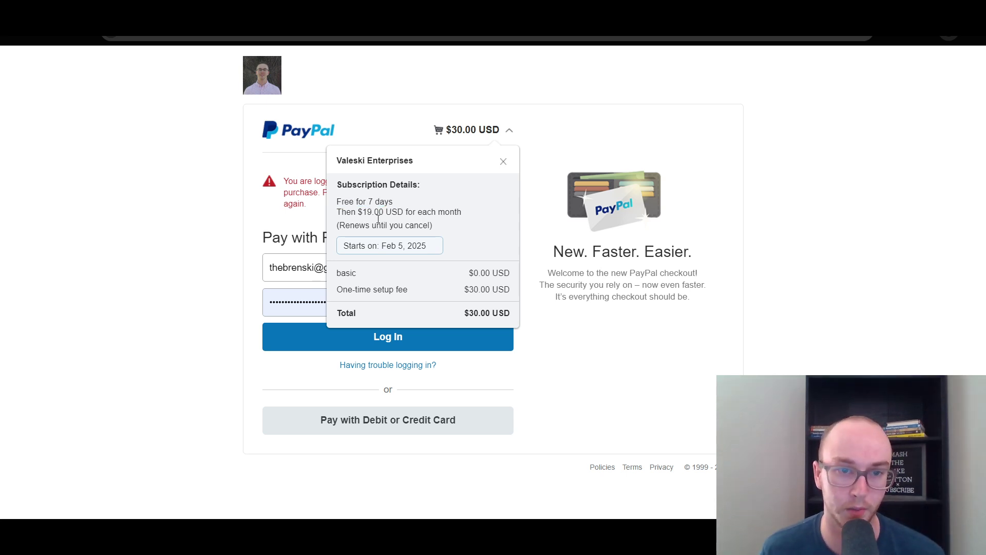
left_click_drag(334, 203, 405, 206)
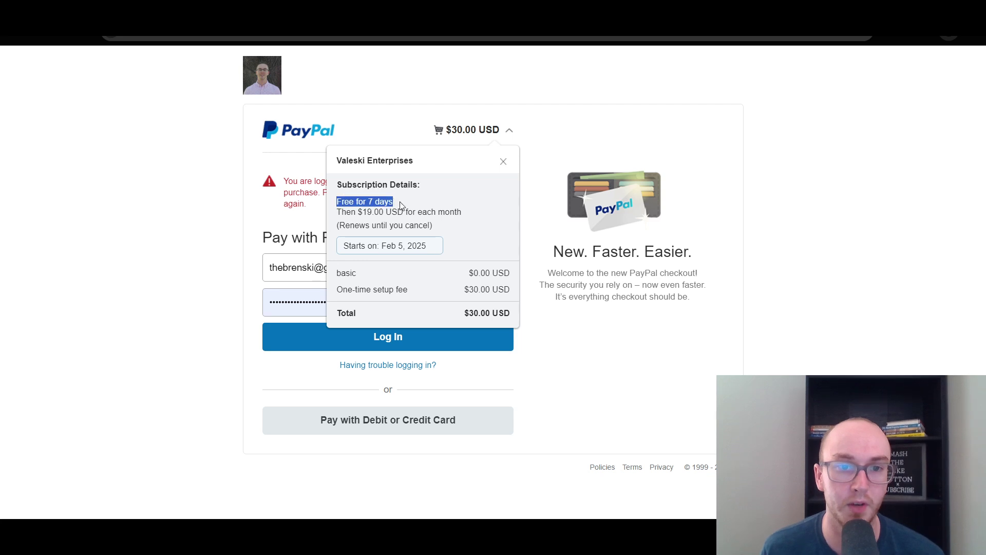
left_click(353, 212)
left_click_drag(335, 212, 464, 215)
left_click(339, 227)
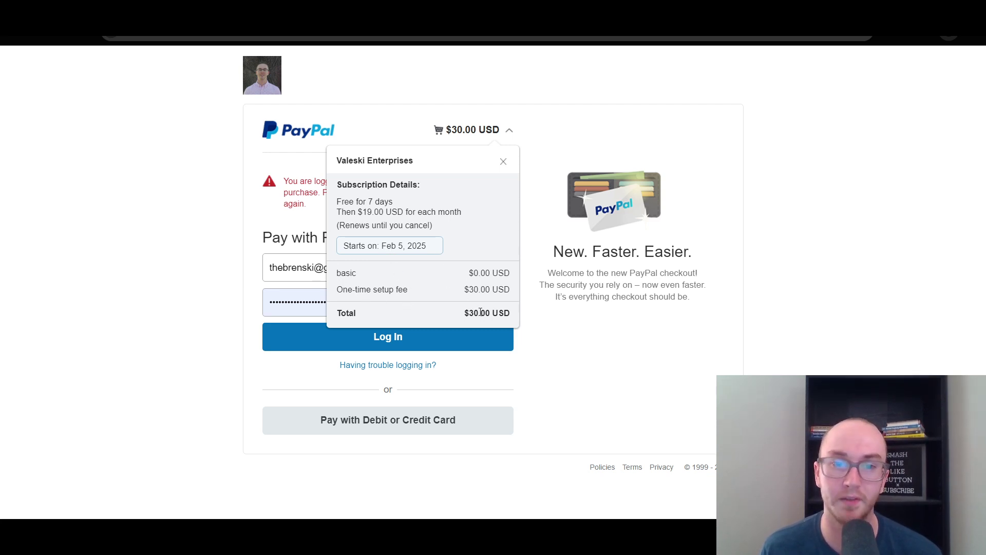
Step: Examine the full subscription details in the order summary, from the trial period through the renewal terms
left_click_drag(336, 202, 436, 223)
left_click(425, 207)
left_click(474, 228)
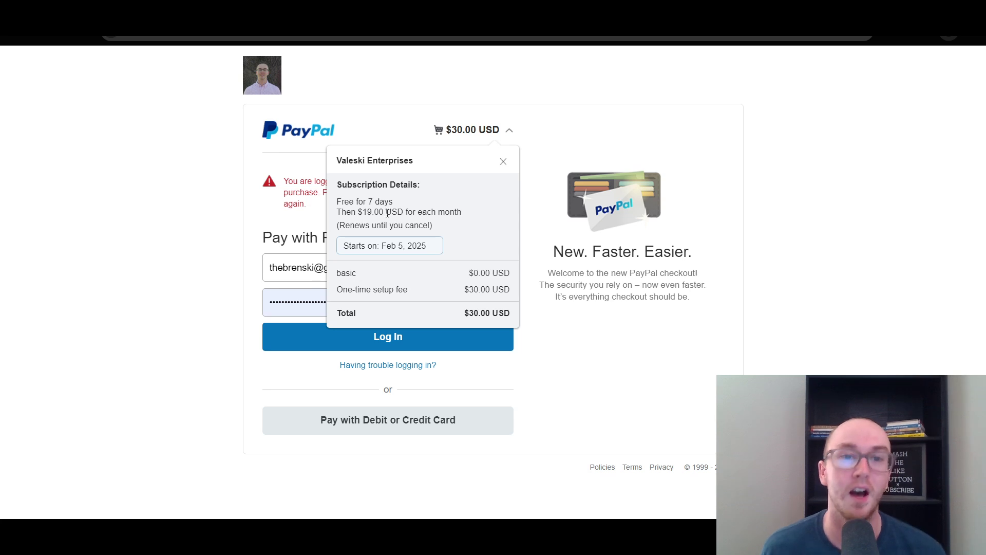
mouse_move(445, 235)
left_mouse_down()
mouse_move(341, 198)
mouse_move(343, 184)
mouse_move(434, 230)
left_mouse_up()
left_click(344, 183)
left_click(453, 235)
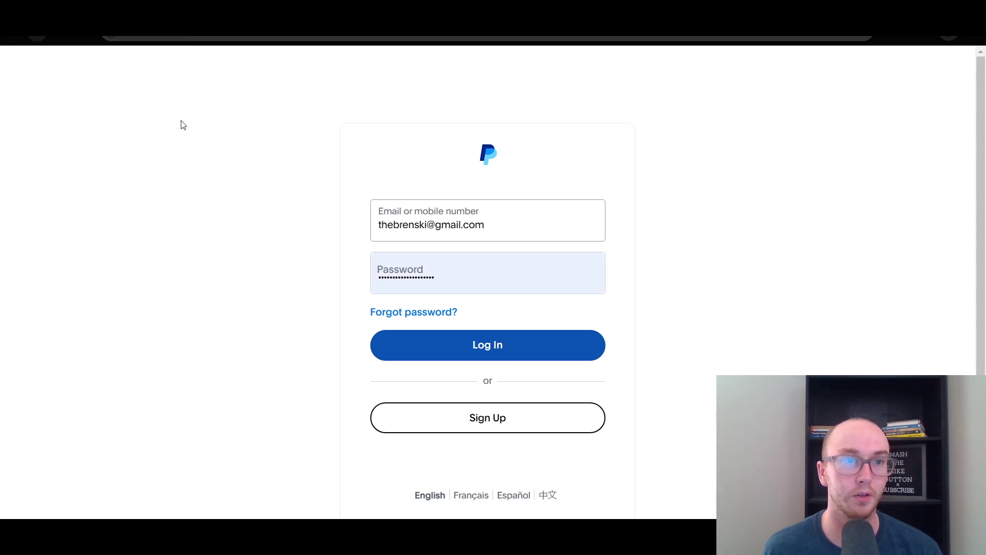
Step: Try to log in with the prefilled credentials, leave the security check, and enter the basic plan's subscription link again
left_click(484, 336)
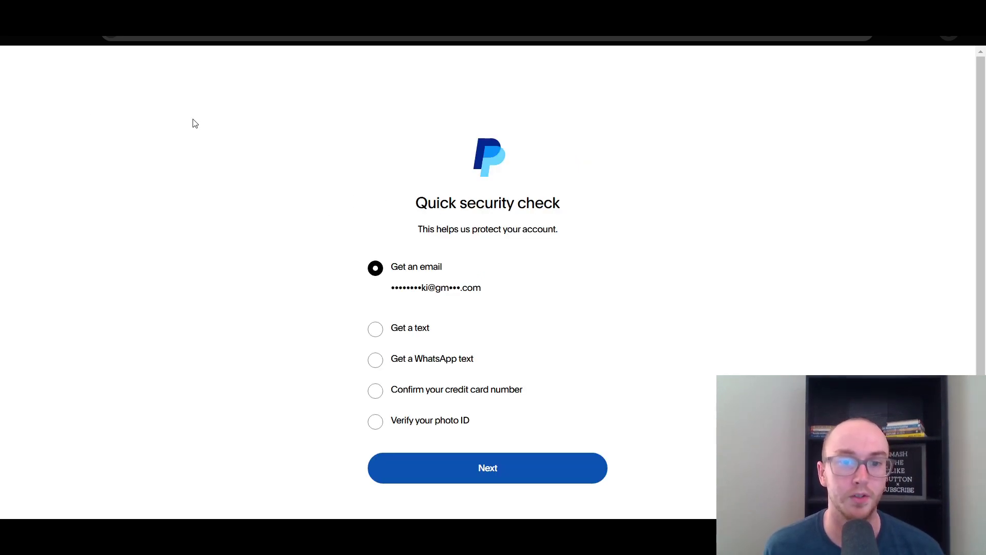
left_click(18, 37)
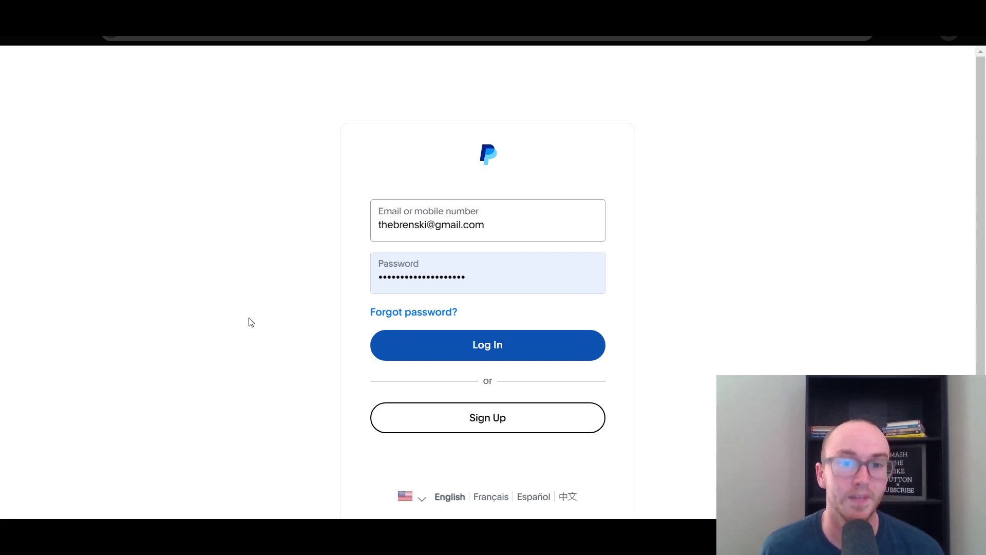
left_click(213, 39)
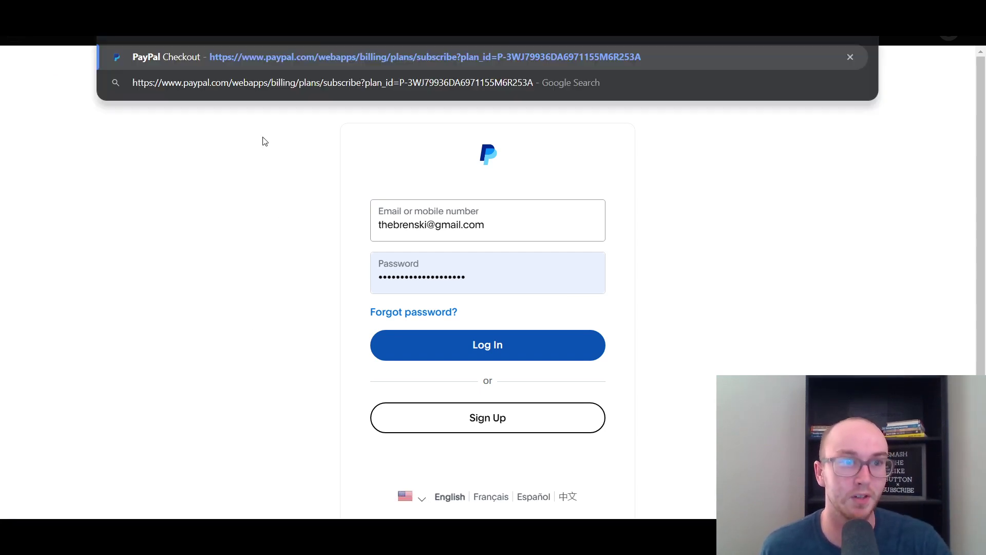
left_click(283, 205)
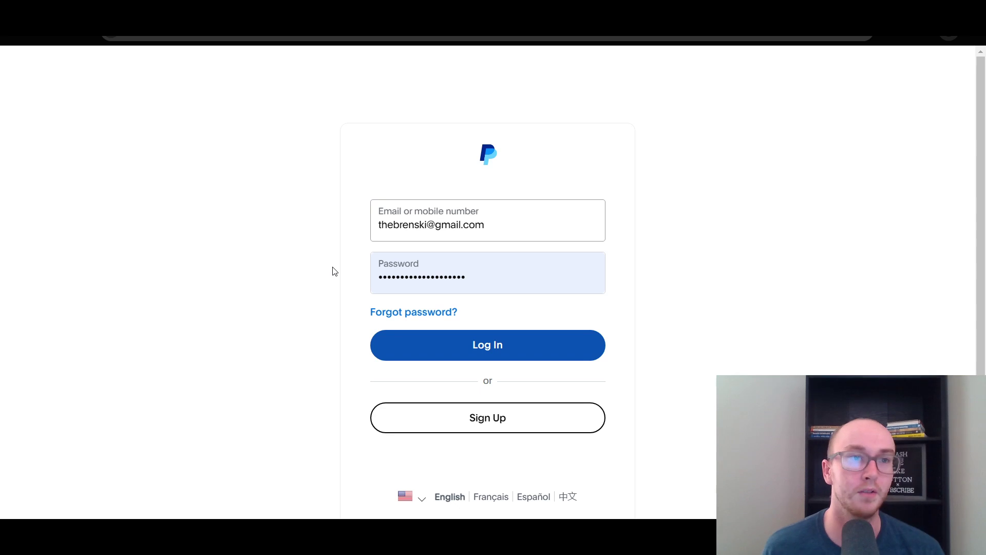